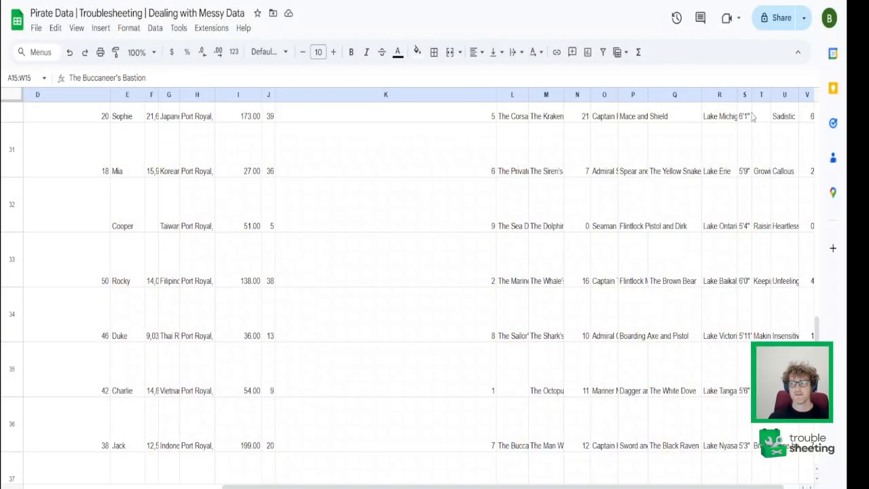
Look through the unformatted pirate data across its rows and columns, noting how readable the headings and entries are
scroll(427, 142, down, 6)
scroll(429, 145, up, 12)
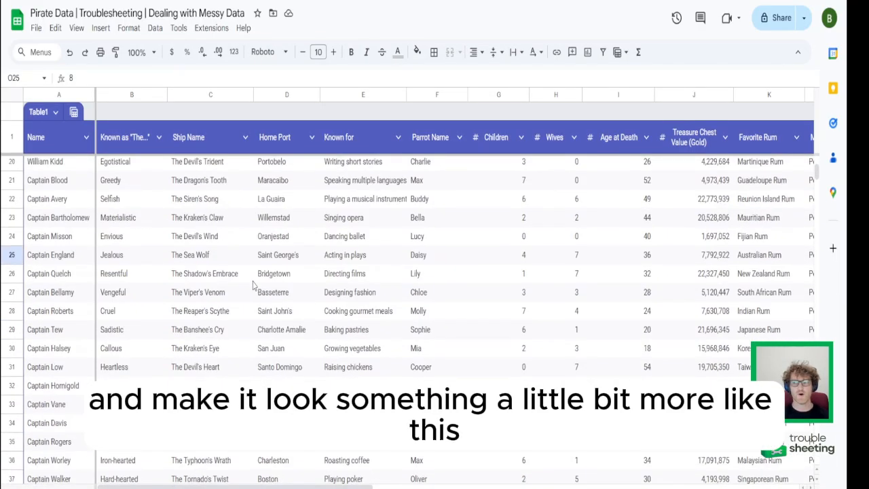
scroll(253, 285, up, 6)
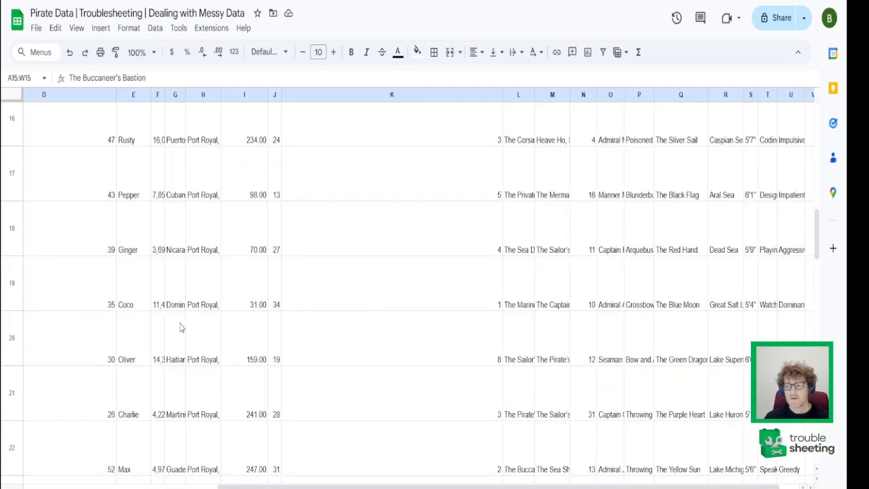
scroll(182, 328, up, 5)
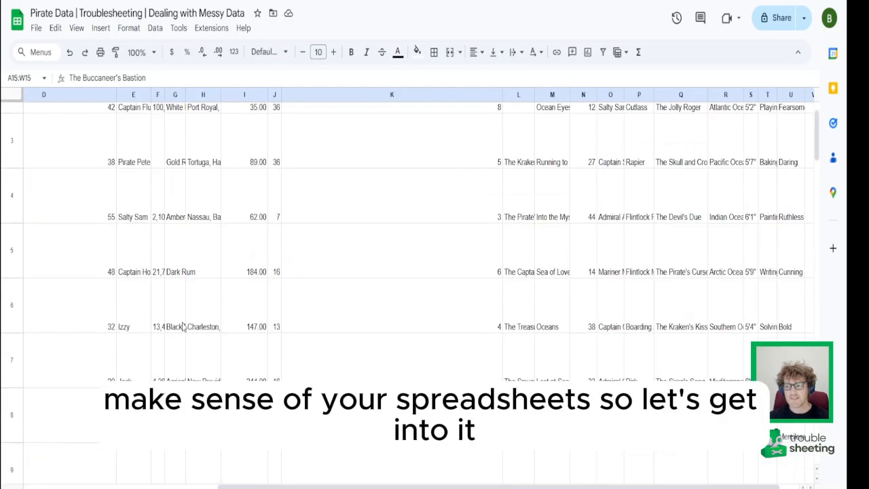
scroll(182, 326, down, 12)
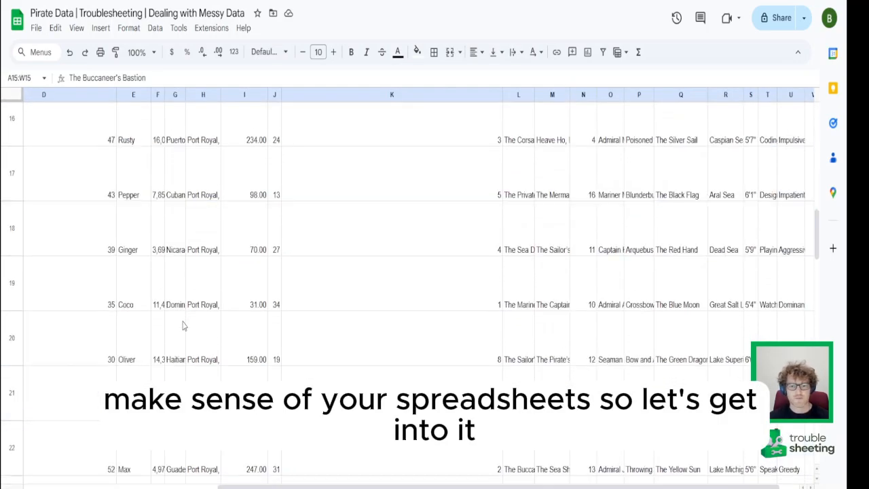
scroll(182, 326, up, 9)
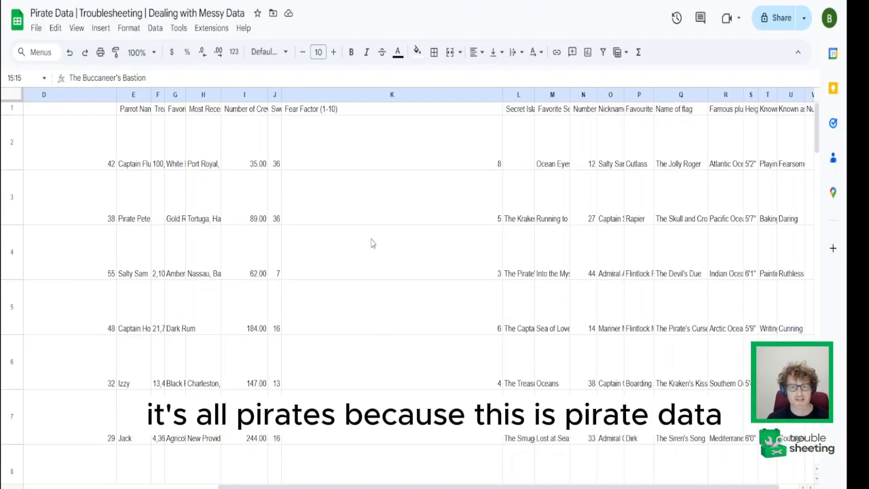
drag(322, 486, 125, 474)
scroll(68, 137, down, 2)
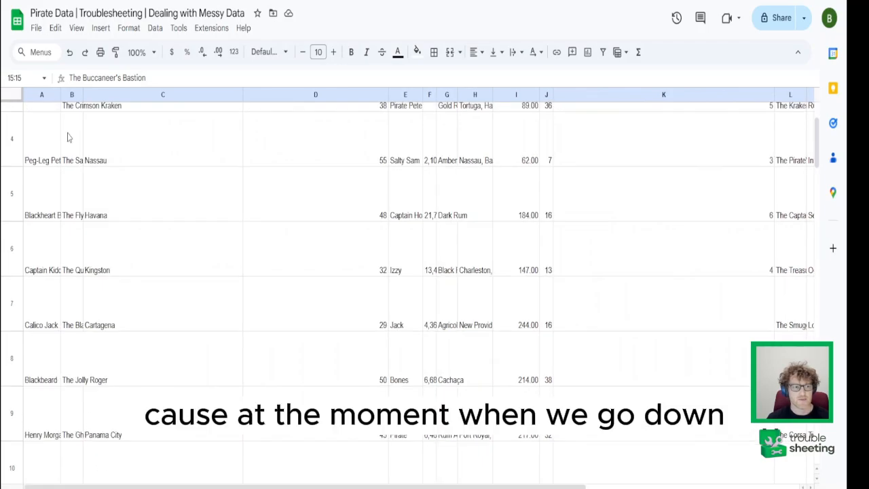
scroll(87, 170, down, 13)
scroll(112, 258, up, 3)
click(134, 350)
scroll(138, 361, down, 6)
scroll(136, 353, up, 13)
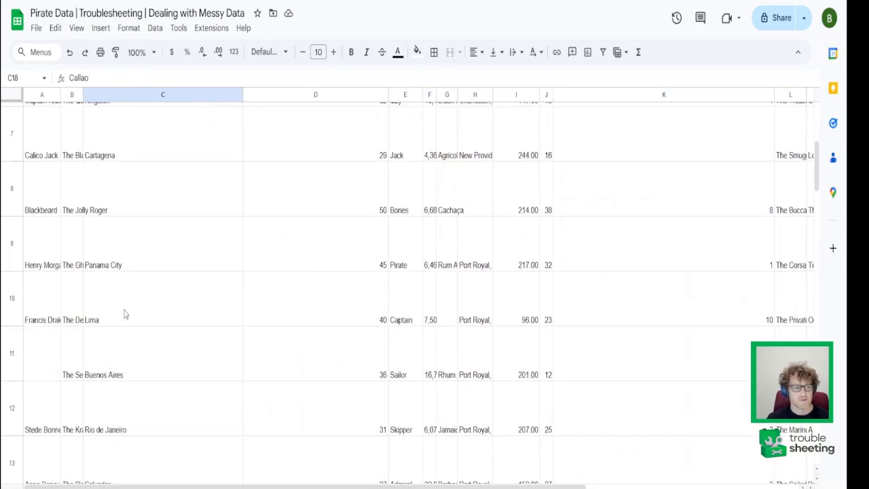
scroll(126, 309, up, 5)
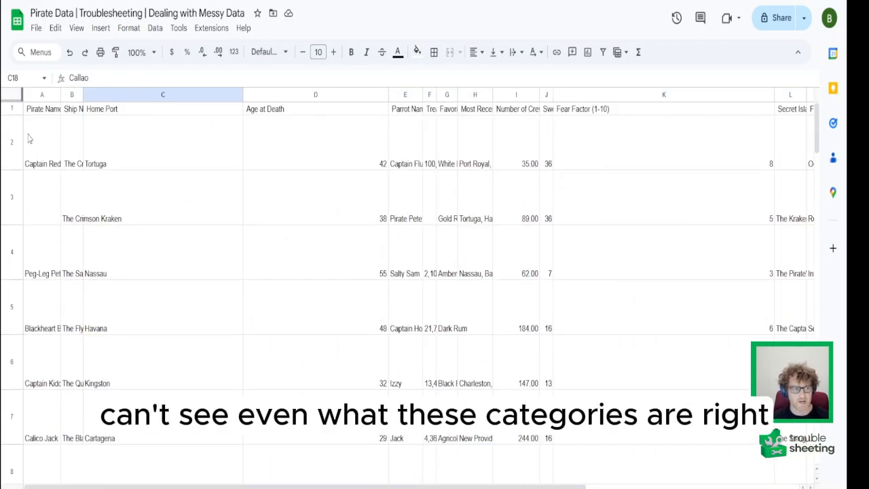
Examine the heading cells in columns A to D and the first entries under Pirate Name, Ship Name and Home Port
click(42, 109)
click(72, 109)
click(135, 111)
key(Right)
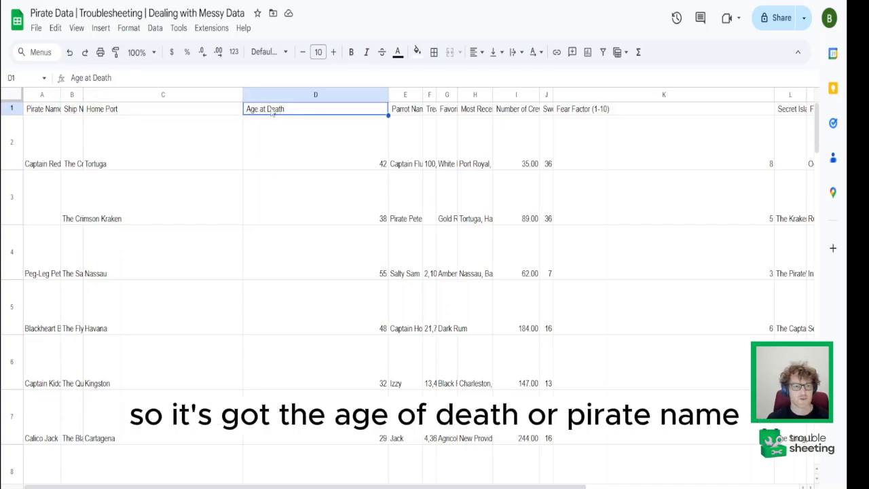
click(37, 112)
click(50, 168)
click(45, 202)
click(42, 319)
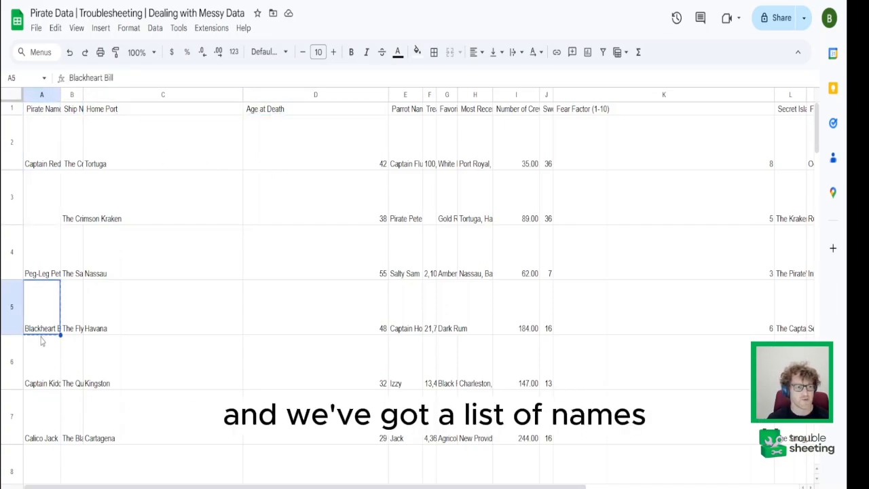
click(71, 146)
click(112, 109)
click(115, 160)
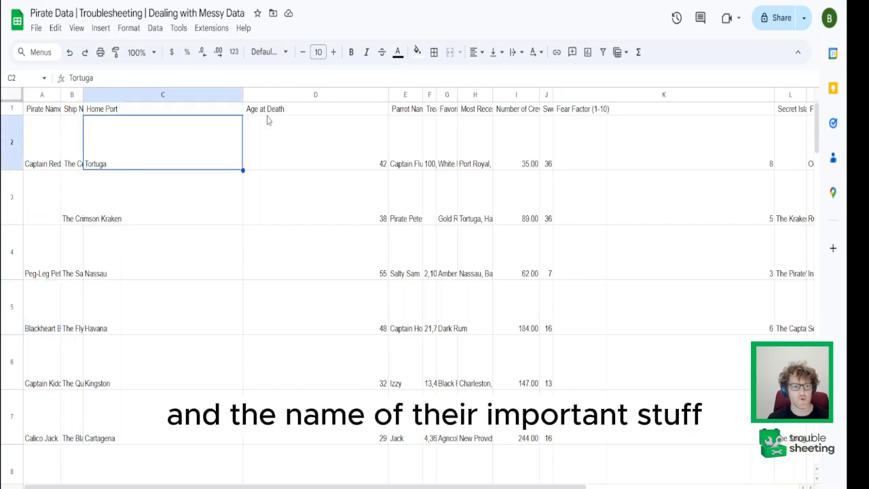
Examine the entries around rows 39 to 44 in the far columns to judge whether they can be identified without headings
scroll(268, 120, down, 5)
scroll(267, 120, down, 15)
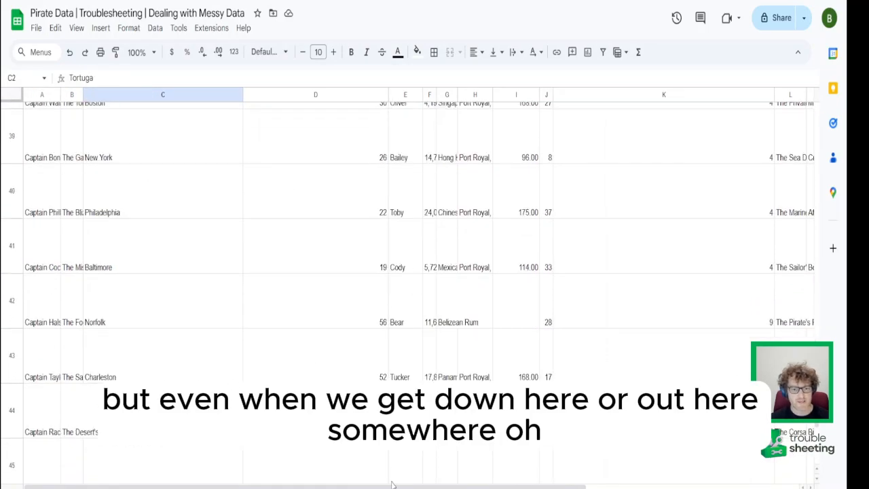
drag(392, 484, 643, 458)
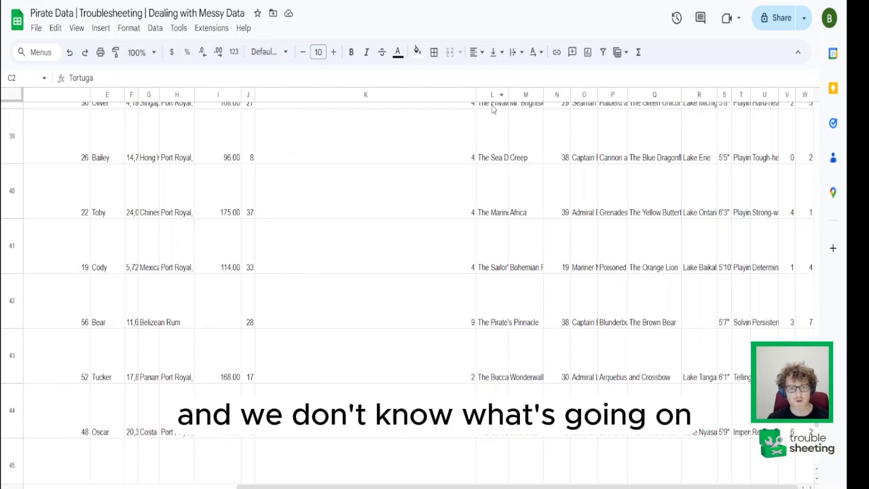
click(173, 289)
click(173, 337)
click(149, 194)
click(171, 149)
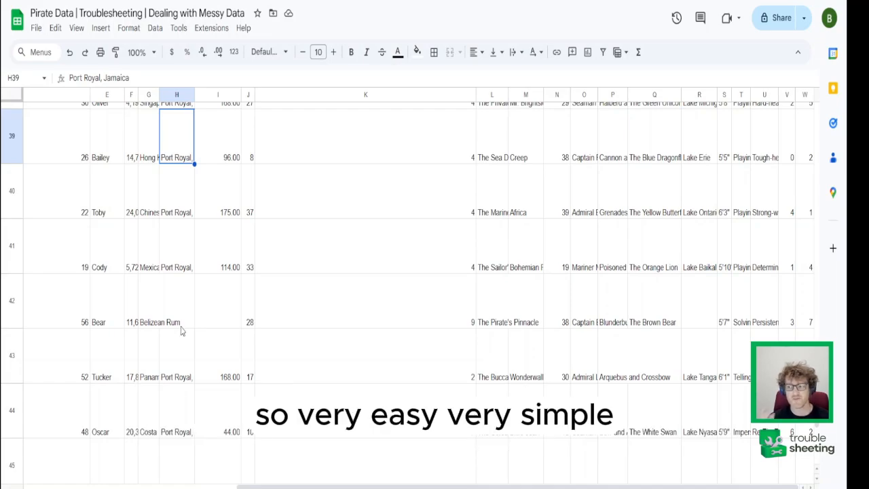
Freeze the heading row (row 1) at the start of the pirate data sheet
scroll(723, 287, up, 15)
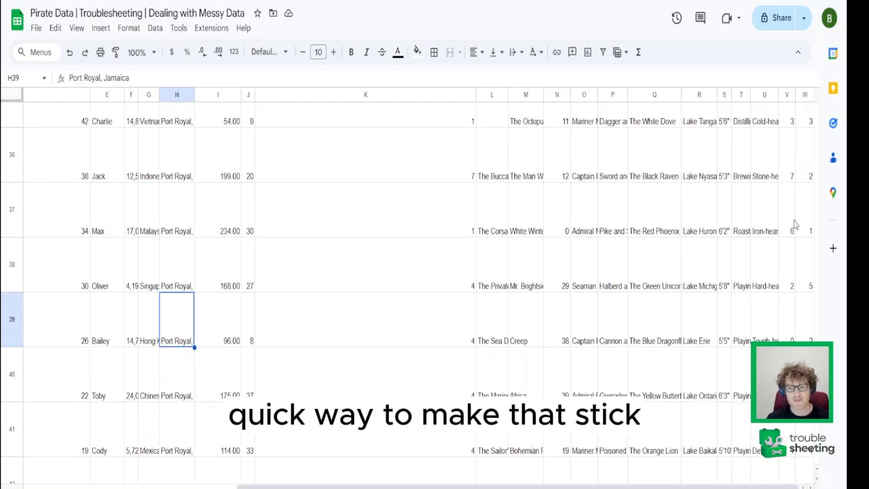
drag(530, 486, 69, 466)
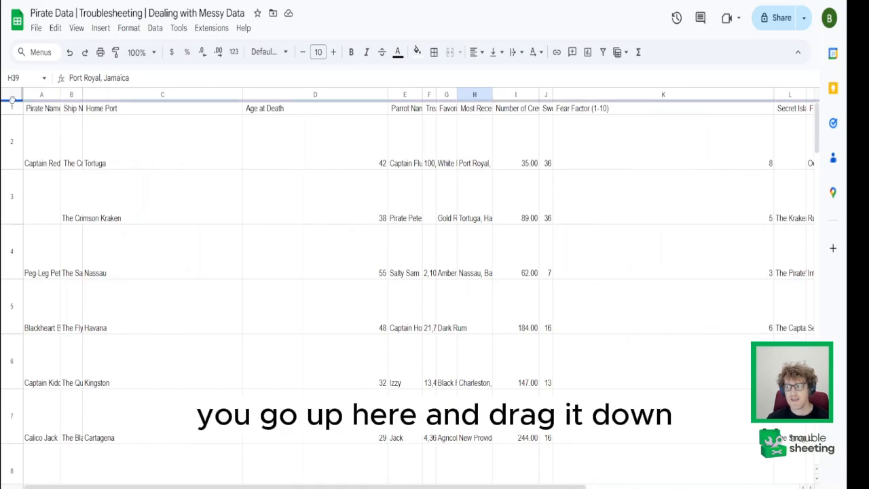
drag(11, 100, 13, 118)
Check the far columns around row 30 against the frozen headings, including Fear Factor, Secret Island Location, Favorite Sea Shanty and Name of flag
scroll(239, 338, down, 10)
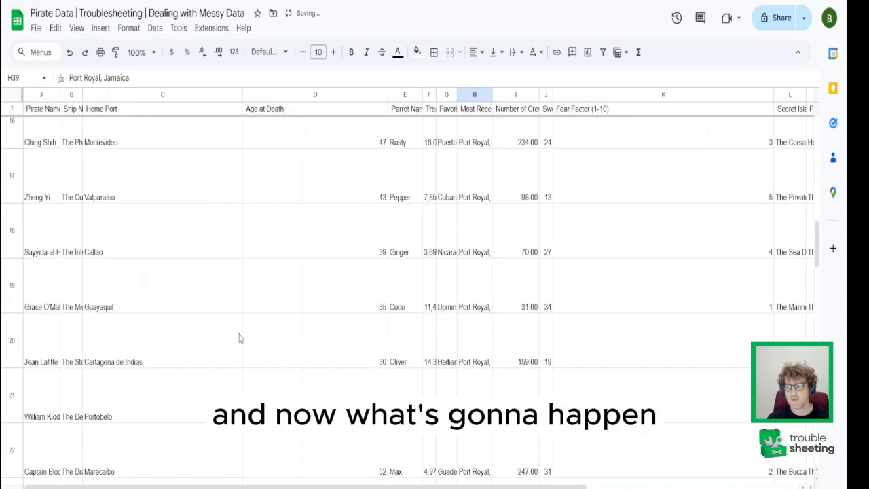
scroll(240, 338, down, 10)
drag(292, 486, 506, 476)
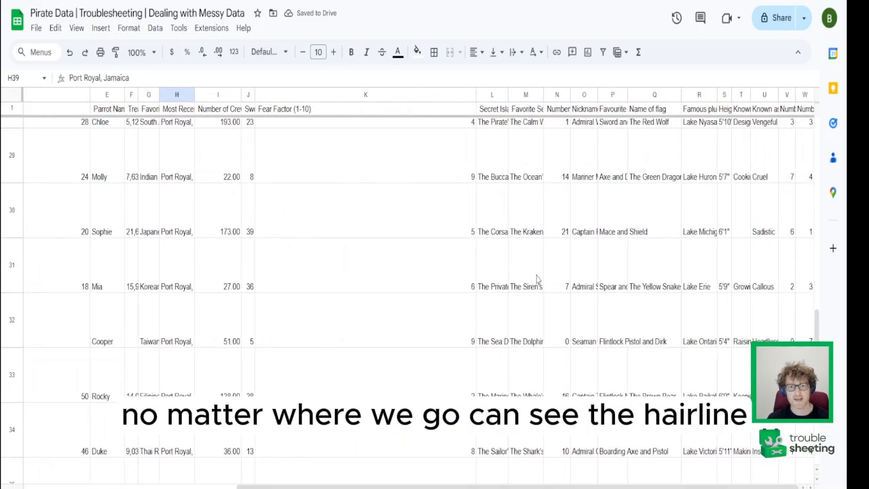
click(347, 160)
click(491, 112)
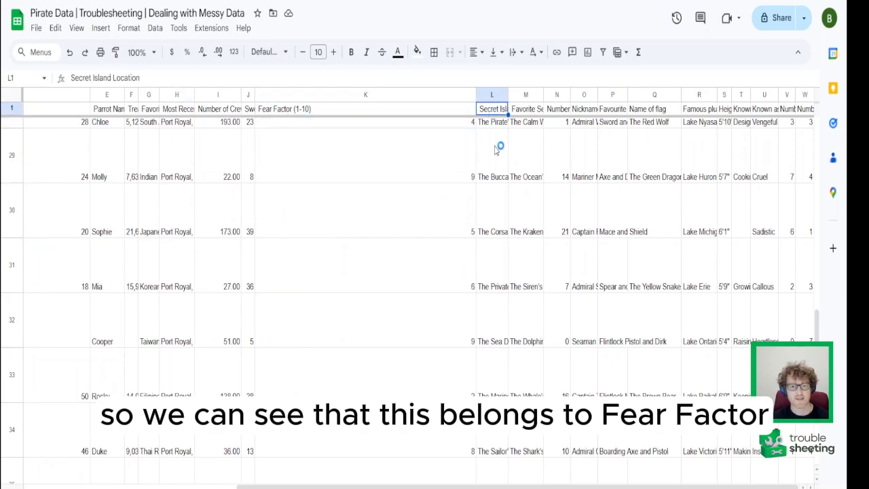
click(492, 224)
click(523, 111)
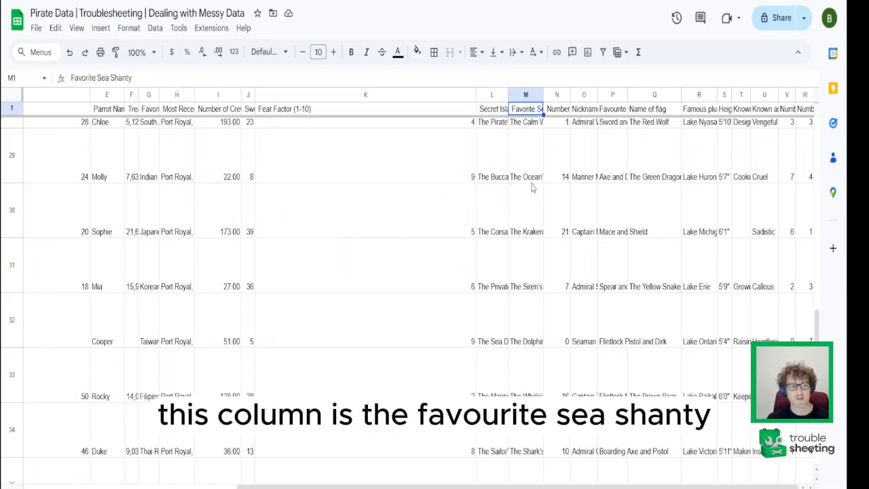
click(533, 219)
click(651, 211)
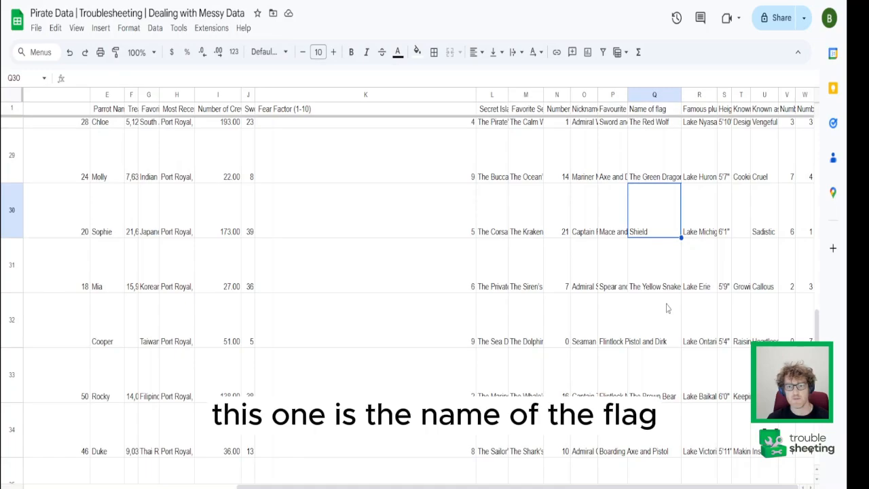
Freeze column A, which holds the pirate names
scroll(665, 306, down, 6)
scroll(62, 438, left, 5)
scroll(208, 197, up, 20)
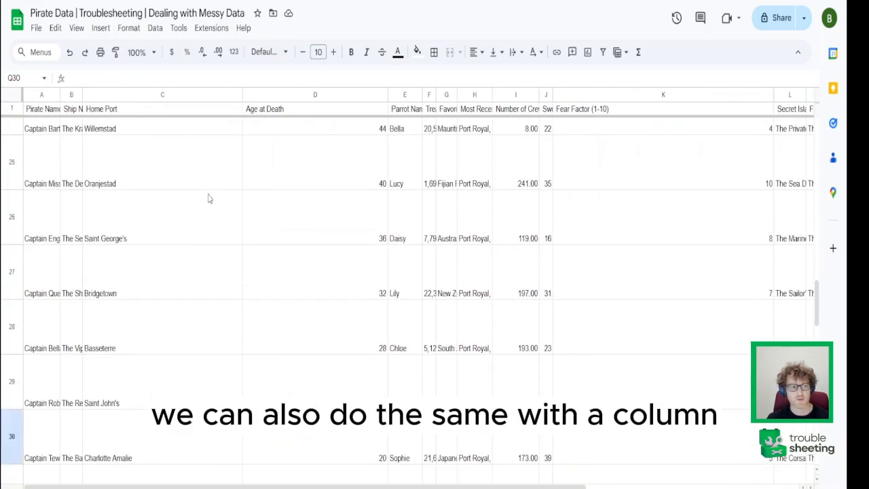
click(22, 95)
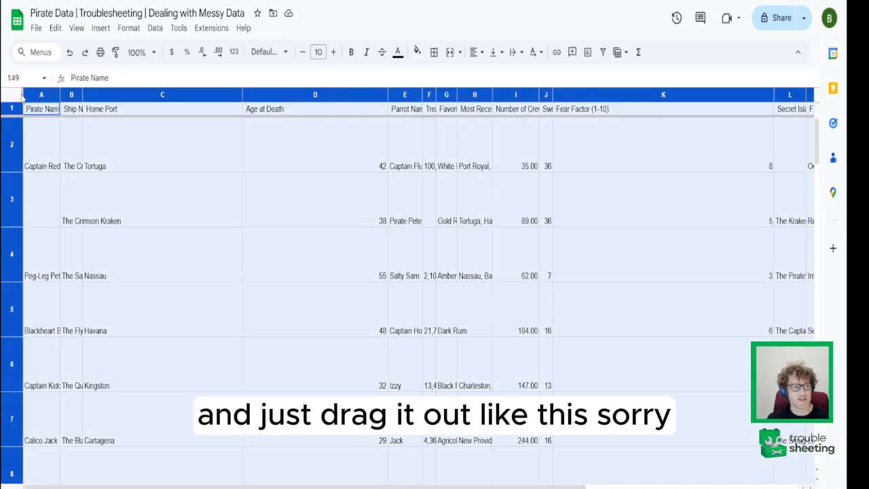
click(140, 241)
drag(32, 96, 61, 99)
Check entries in the lower rows against the frozen pirate names, including rows 25, 30 and 44
scroll(109, 194, down, 15)
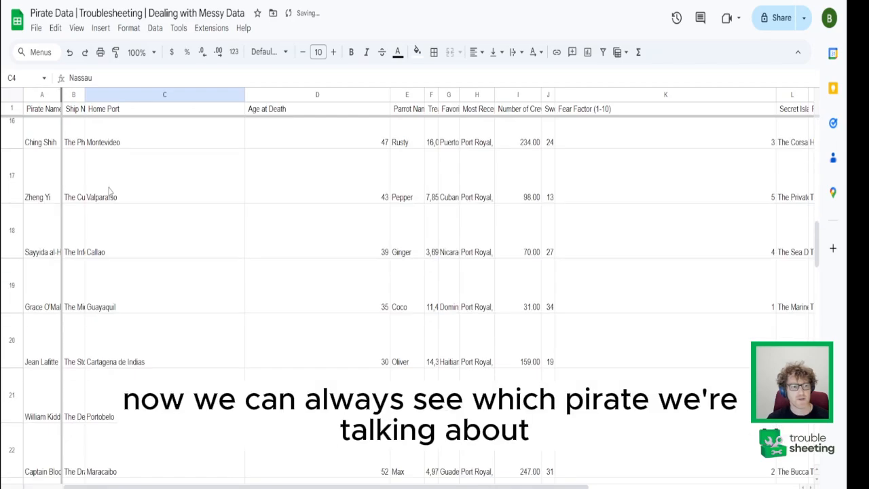
click(51, 301)
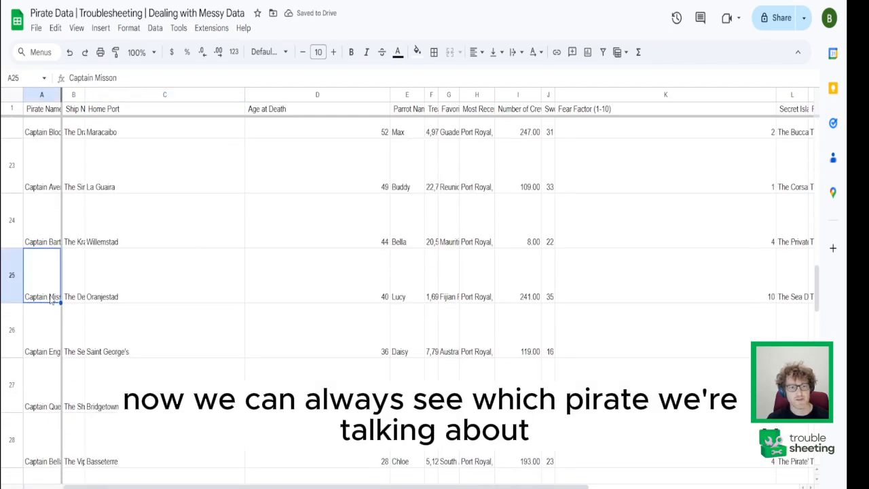
scroll(47, 292, down, 6)
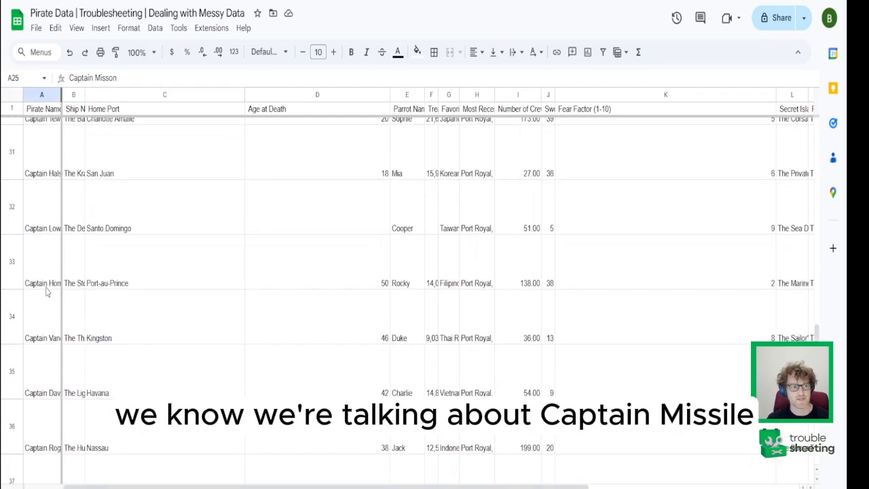
drag(140, 80, 61, 78)
click(255, 401)
scroll(206, 396, down, 11)
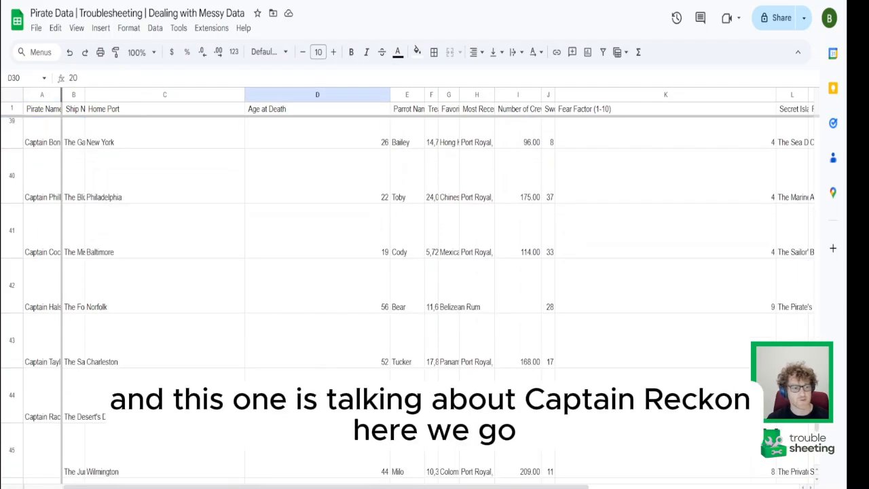
click(49, 404)
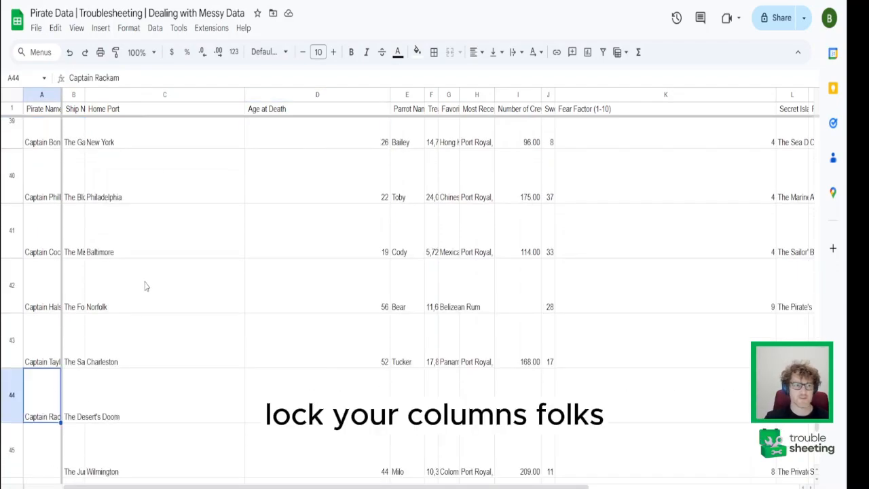
key(shift+space)
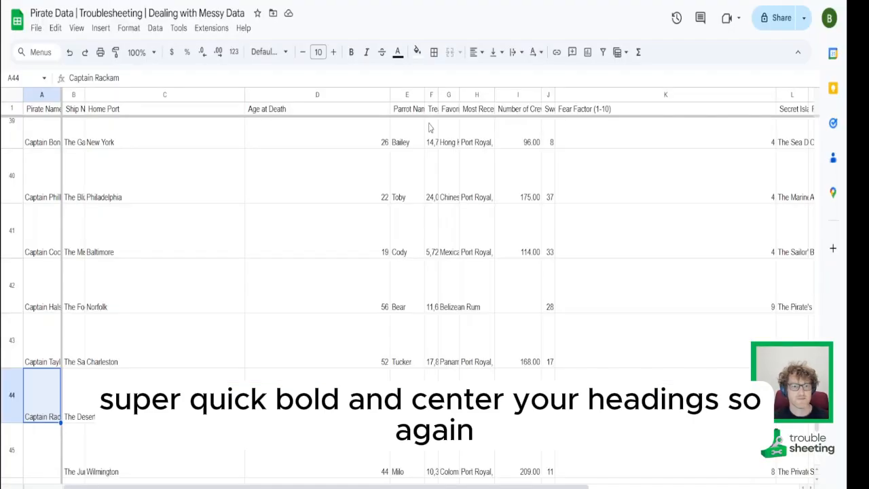
Make all headings in row 1 bold and center them horizontally
scroll(281, 194, up, 5)
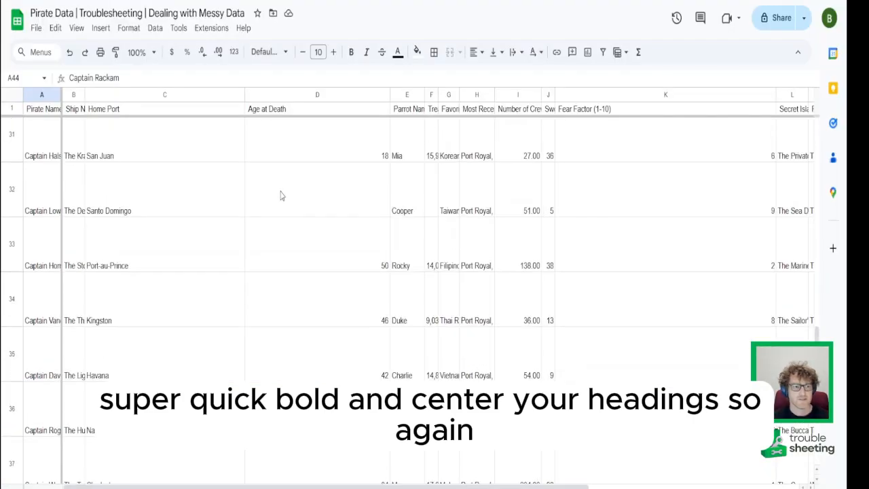
click(14, 106)
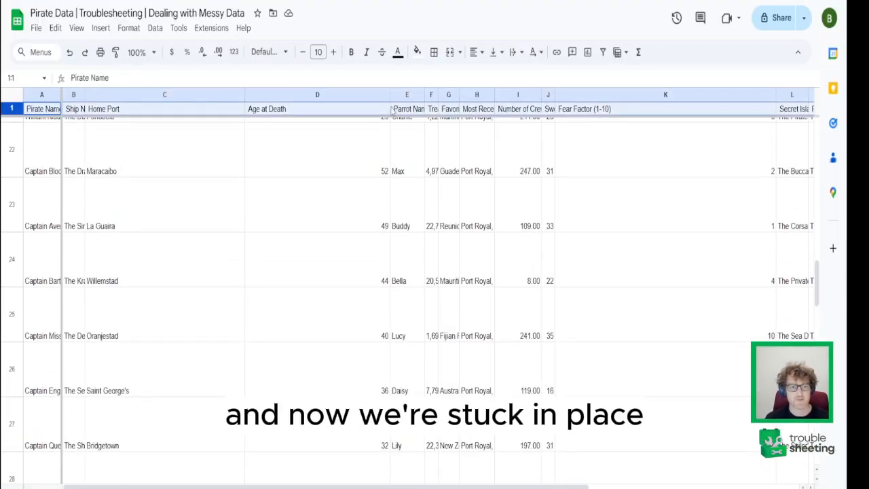
scroll(227, 118, up, 5)
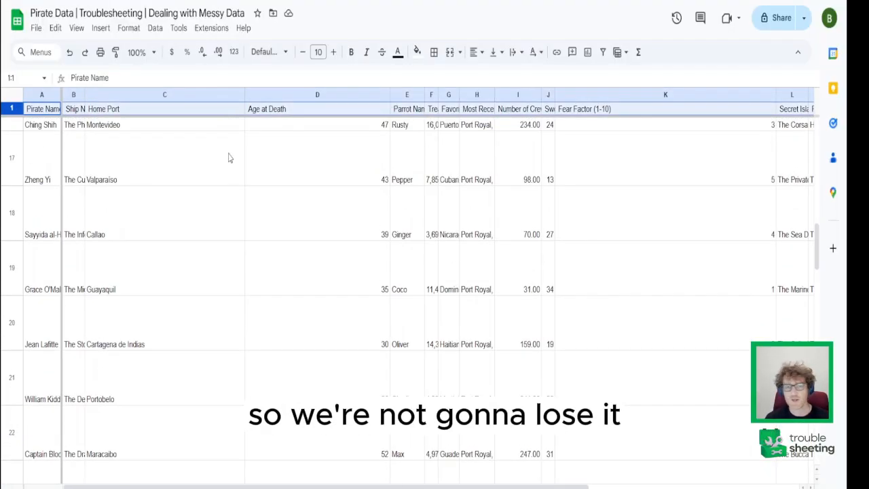
click(352, 54)
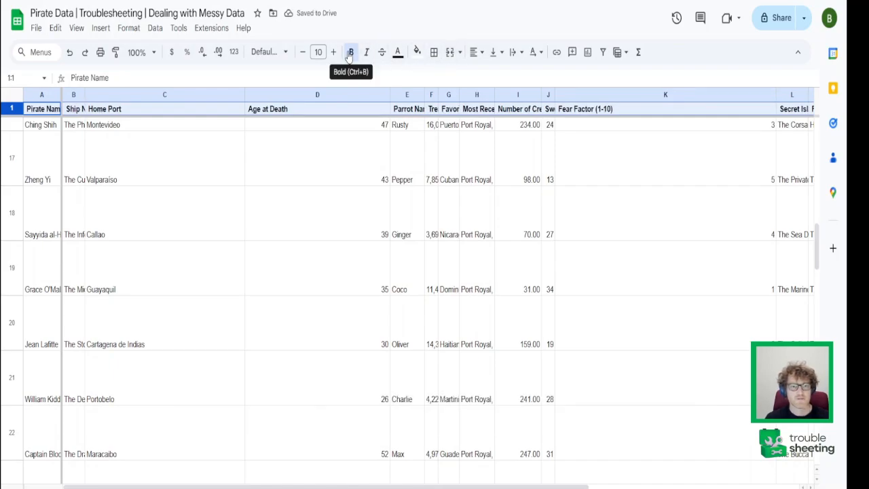
click(475, 52)
click(489, 73)
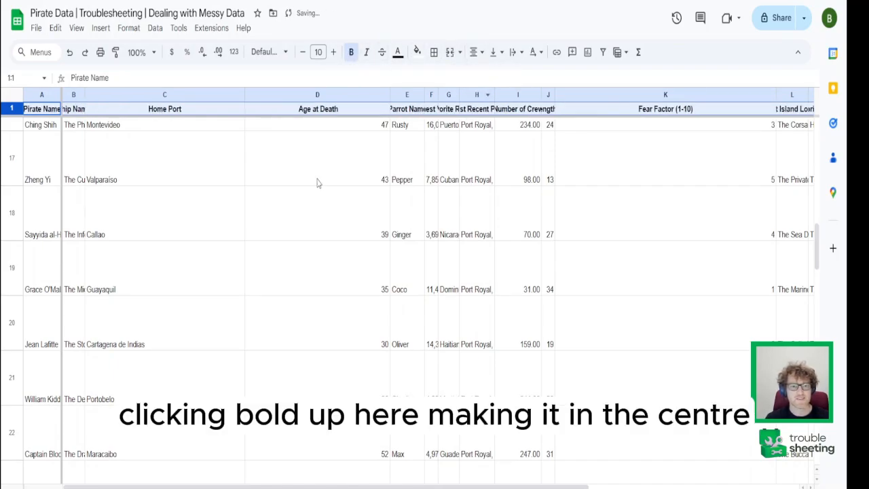
Fill the heading row 1 with a light green background
click(416, 51)
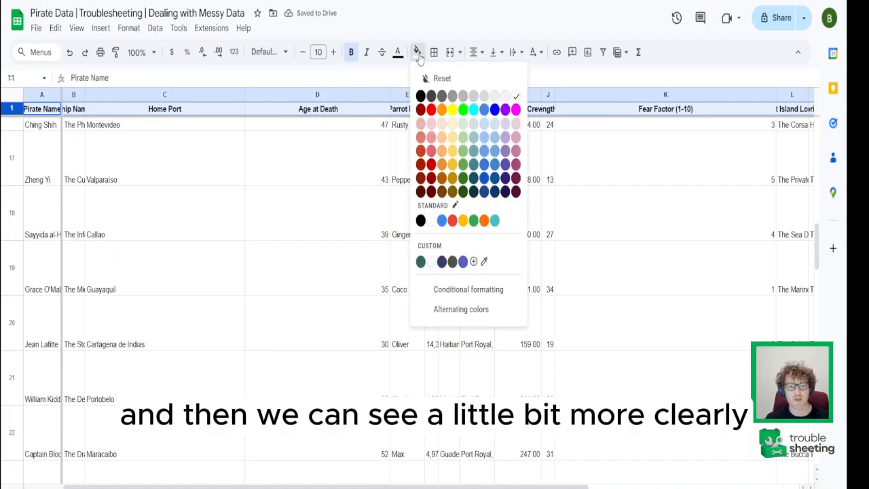
click(462, 151)
scroll(428, 199, up, 10)
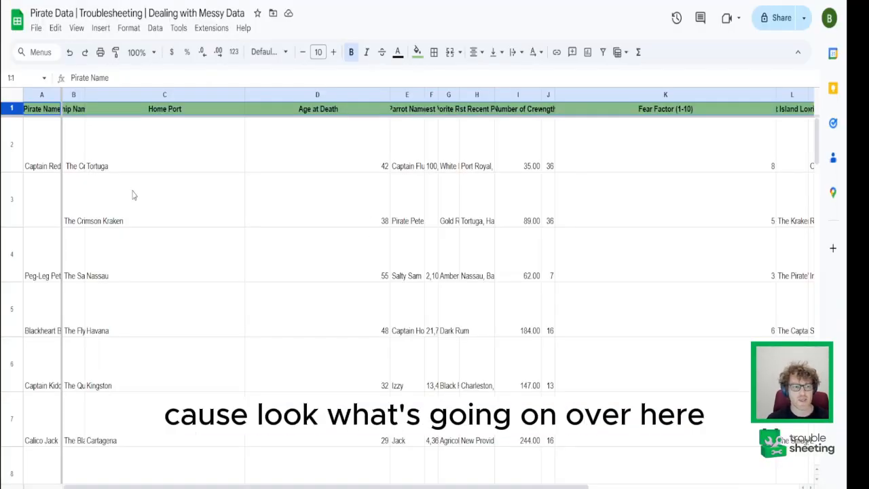
Examine the uneven column widths at 50% zoom, including Age at Death and Parrot Name, and set the zoom to 90%
click(136, 156)
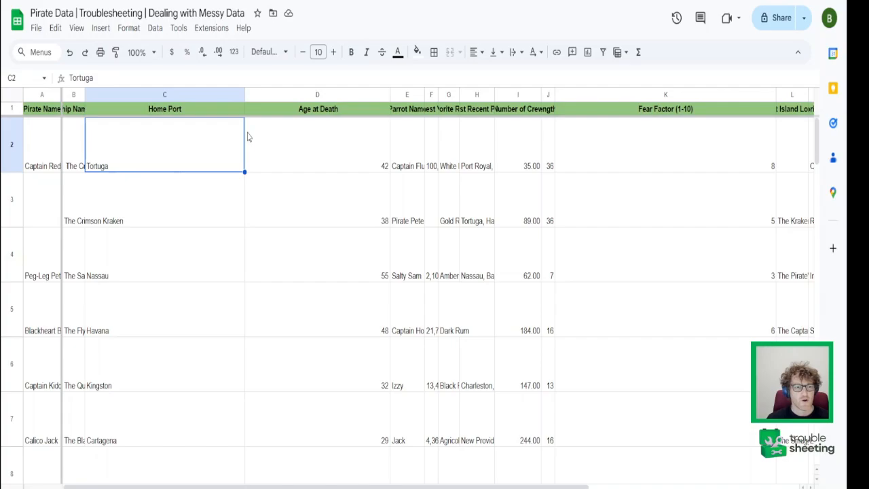
click(144, 52)
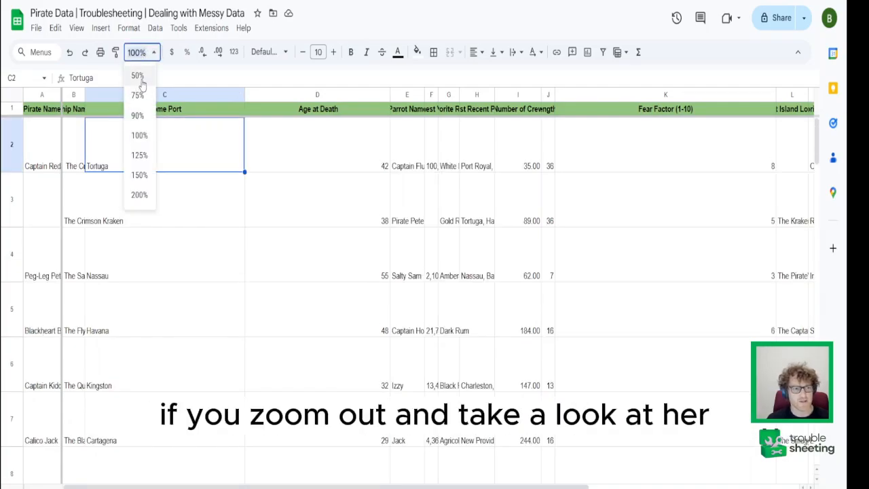
click(137, 76)
click(165, 175)
click(184, 122)
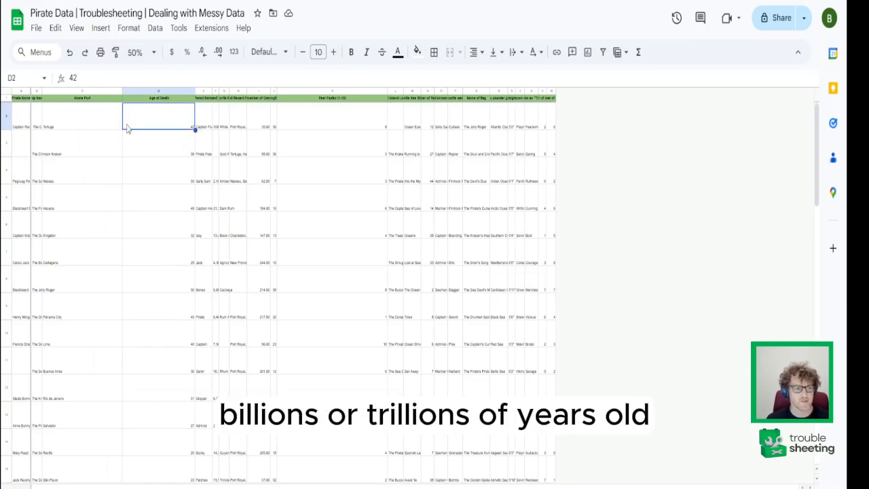
click(201, 121)
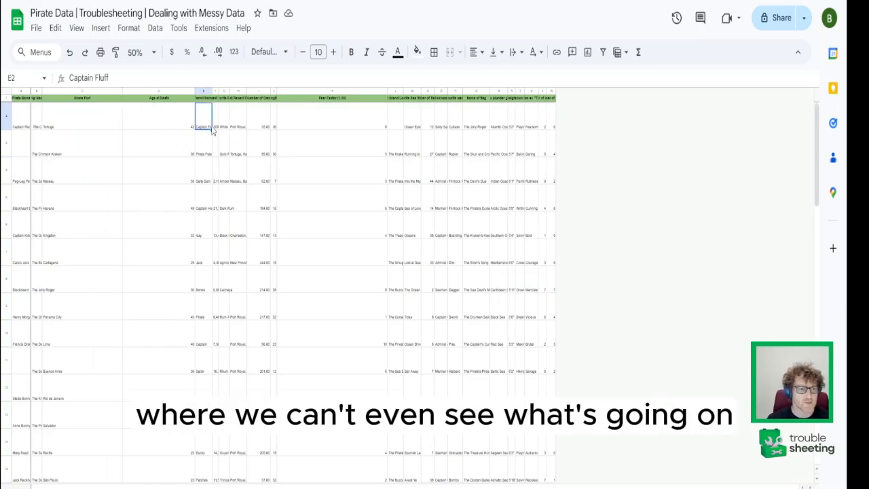
click(201, 155)
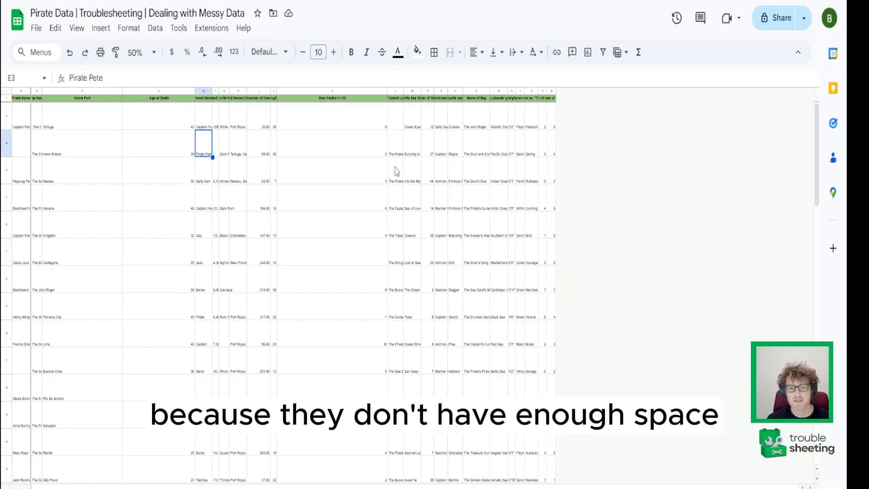
click(140, 52)
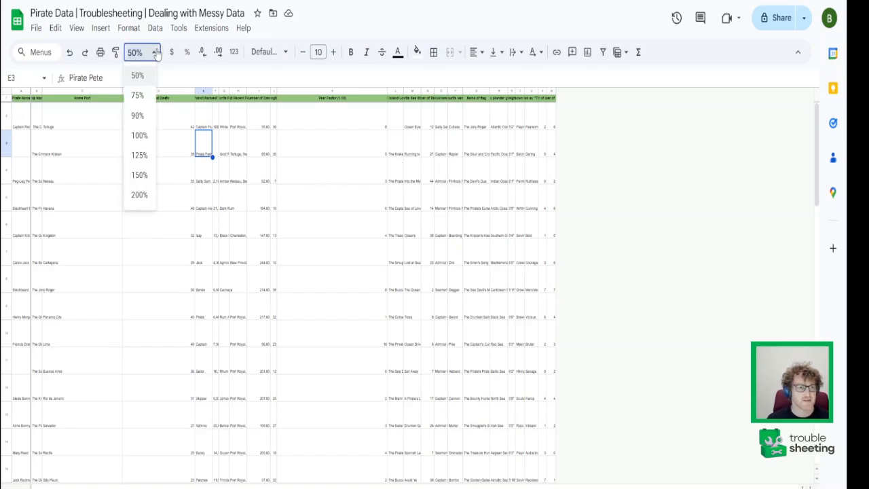
click(136, 112)
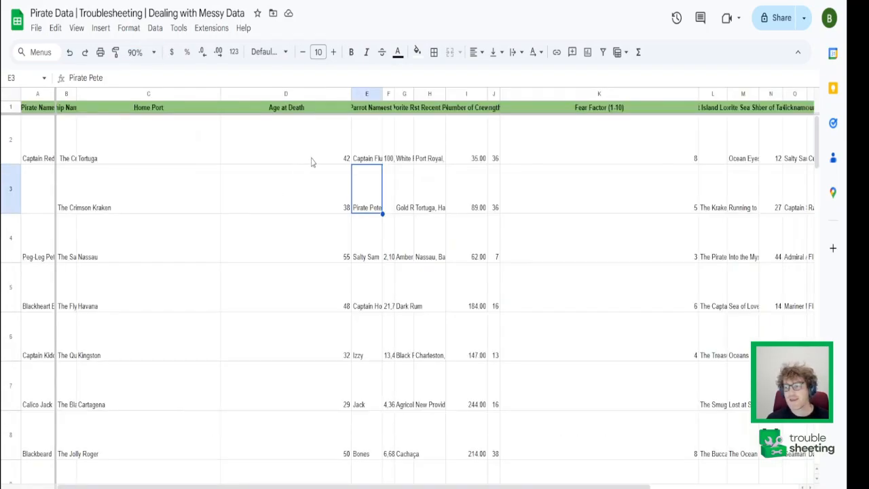
Narrow the Age at Death column and the Home Port column by hand
drag(351, 94, 291, 94)
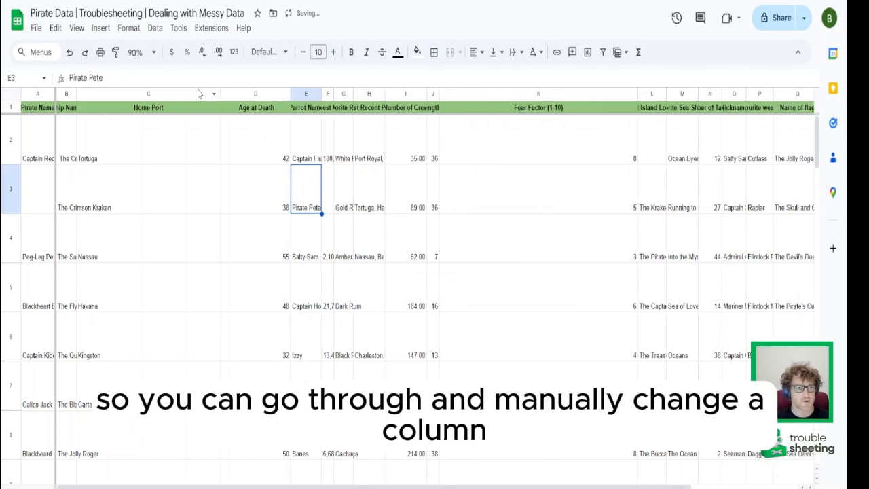
click(200, 94)
drag(219, 94, 148, 94)
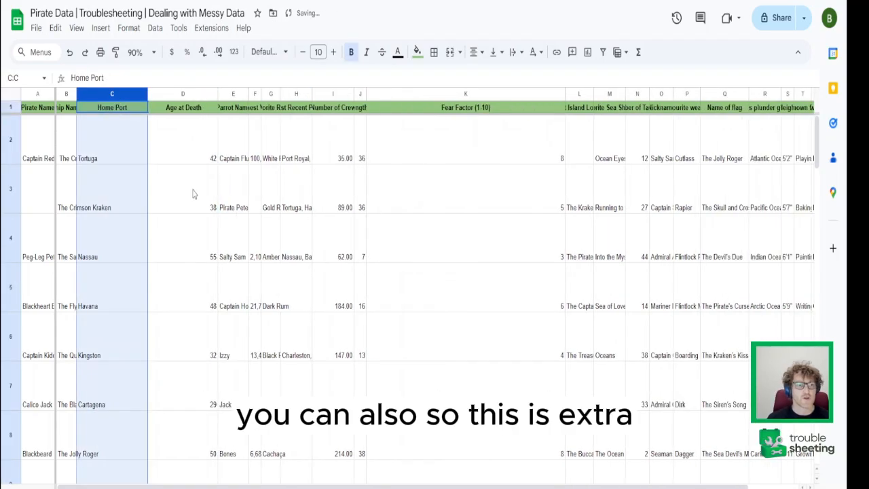
click(192, 194)
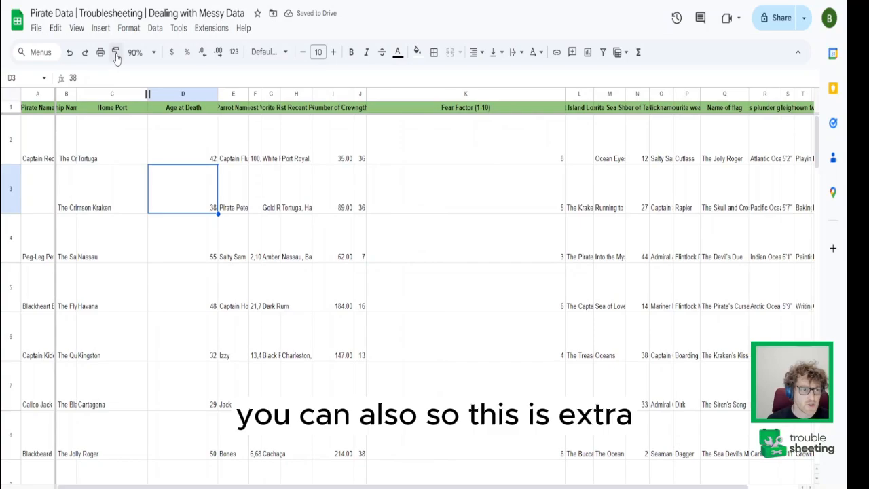
Resize columns C to H together to one equal, narrow width
click(112, 93)
shift+click(296, 94)
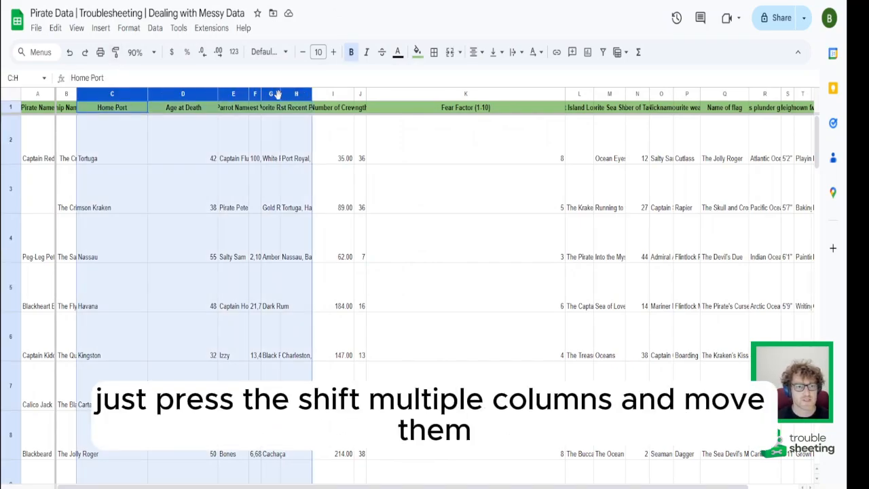
drag(280, 94, 293, 96)
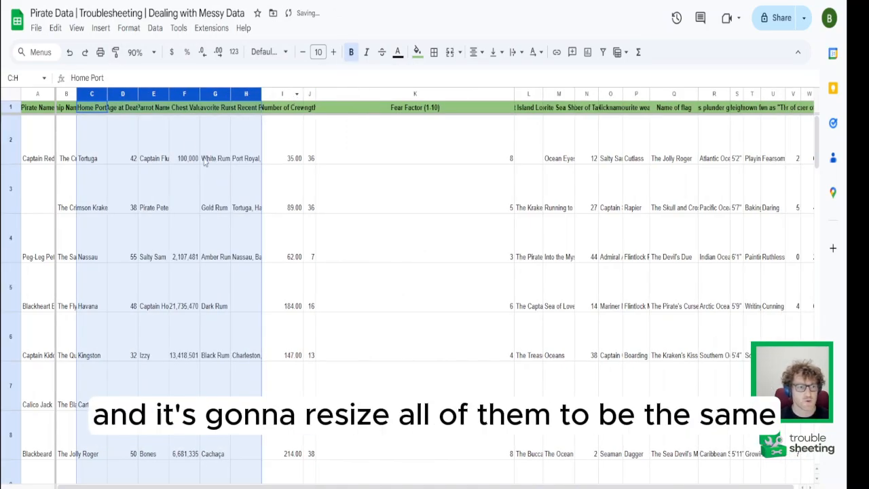
drag(138, 94, 89, 95)
click(205, 174)
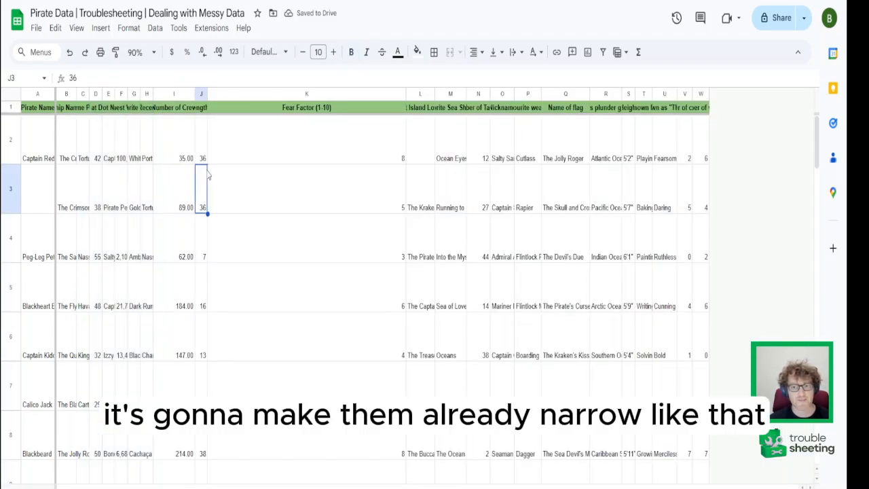
Select all the data and fit columns J, I and H to their contents
key(ctrl+a)
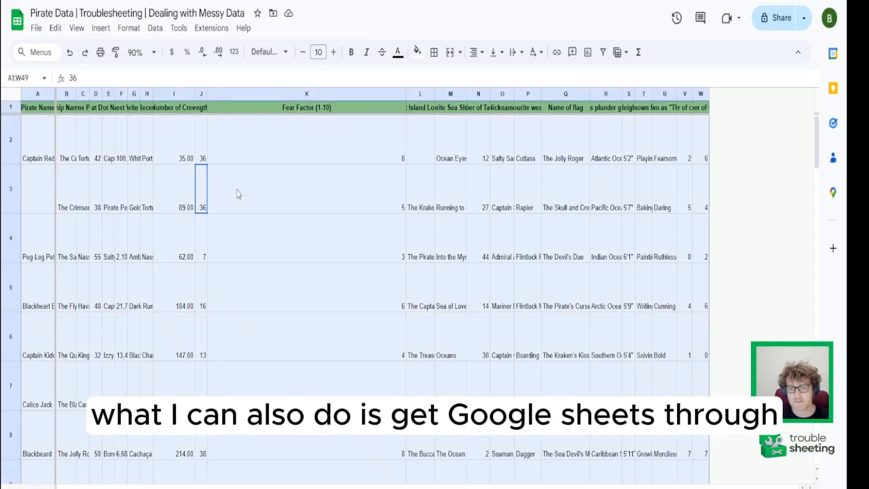
double_click(207, 94)
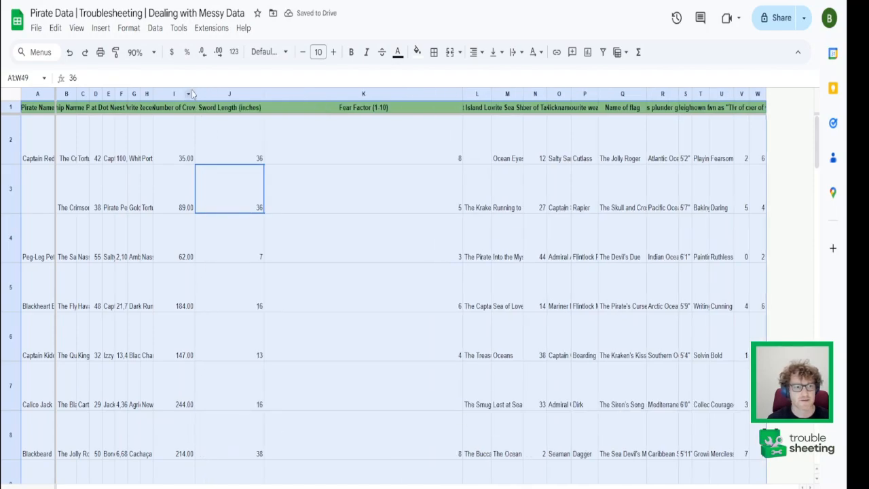
double_click(195, 94)
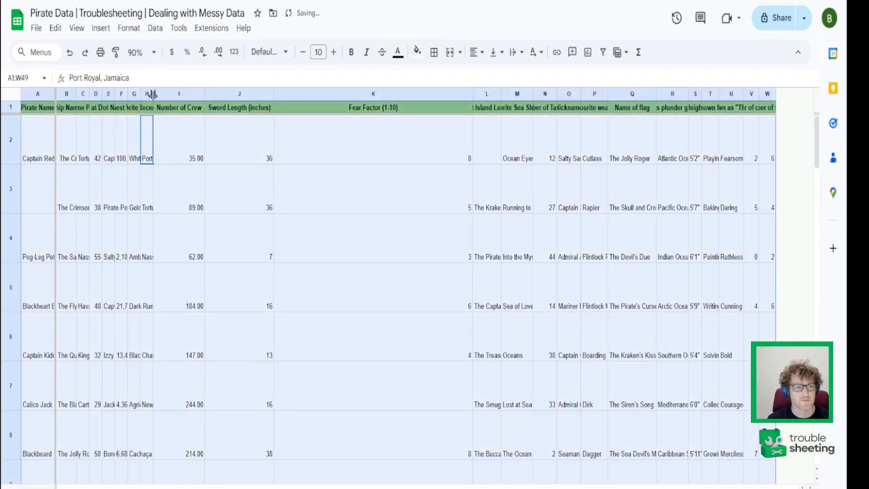
double_click(152, 94)
click(85, 131)
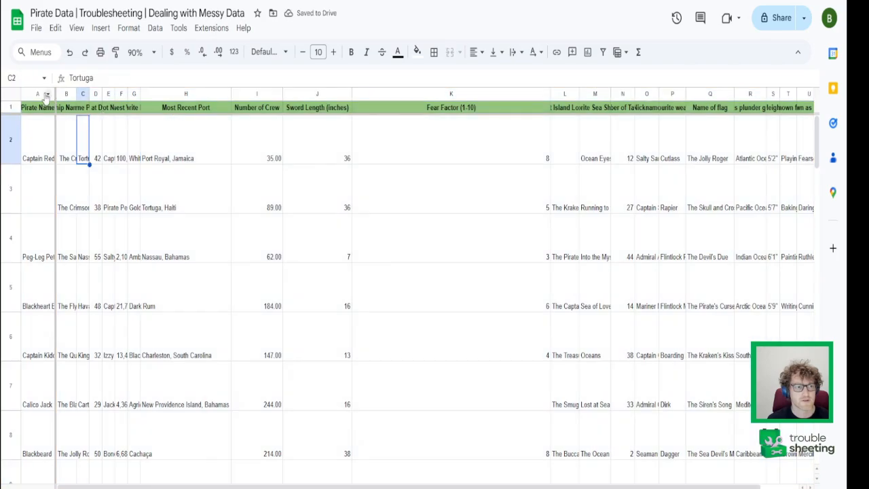
Auto-fit the widths of all columns from A to W to their contents
right_click(39, 94)
click(34, 94)
drag(415, 486, 453, 486)
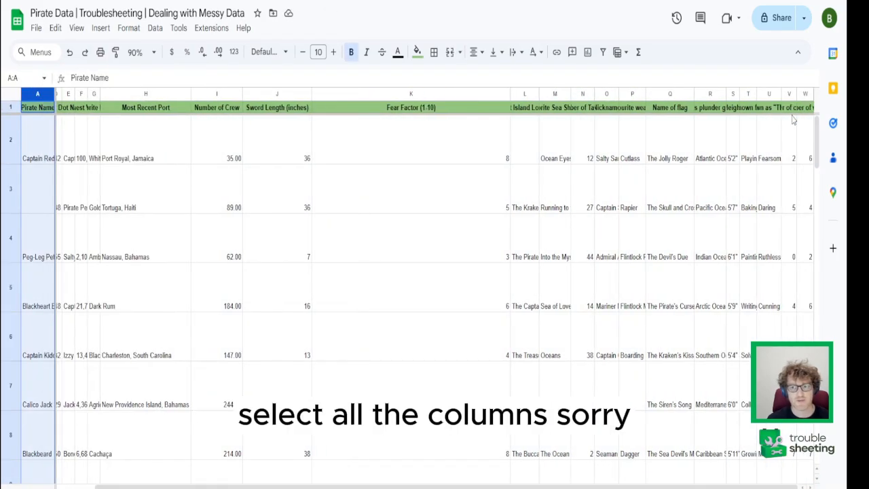
shift+click(805, 94)
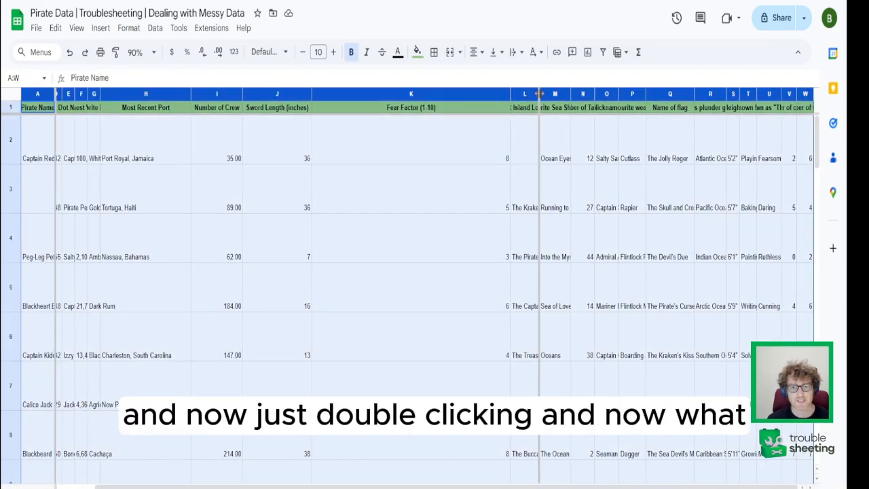
double_click(540, 94)
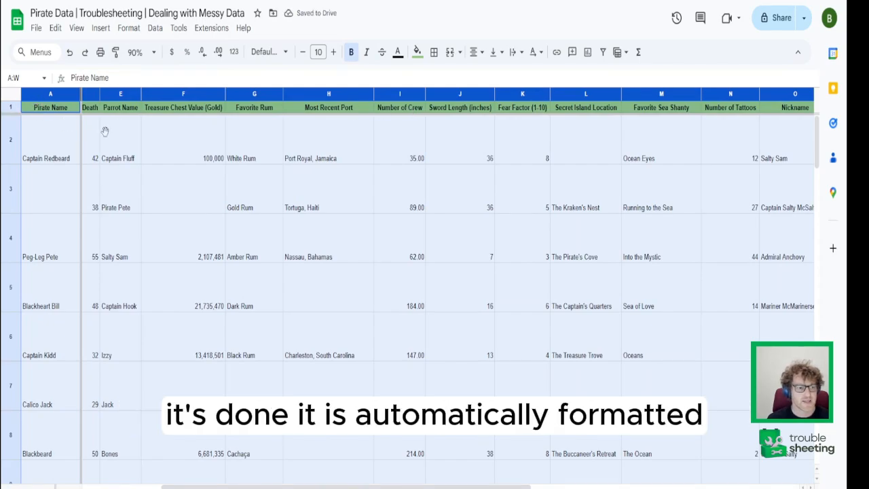
scroll(41, 436, left, 3)
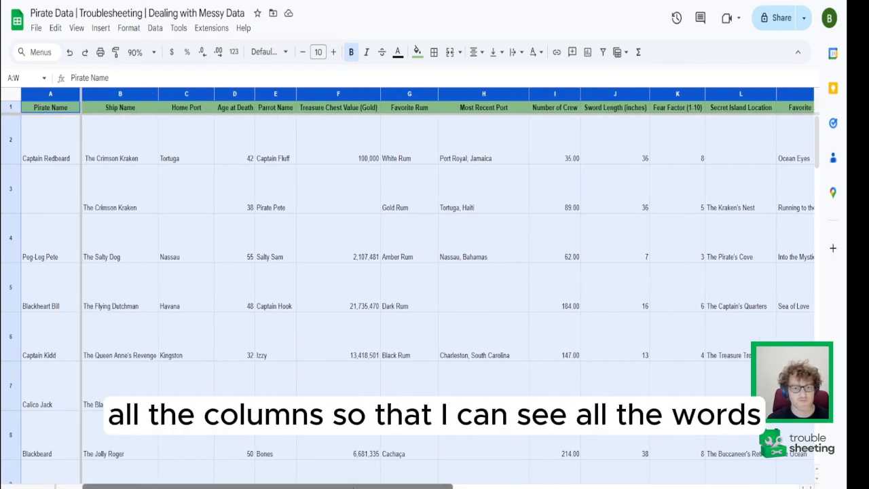
Shorten the Number of Crew heading to "Crew" and narrow its column to suit
drag(356, 484, 487, 484)
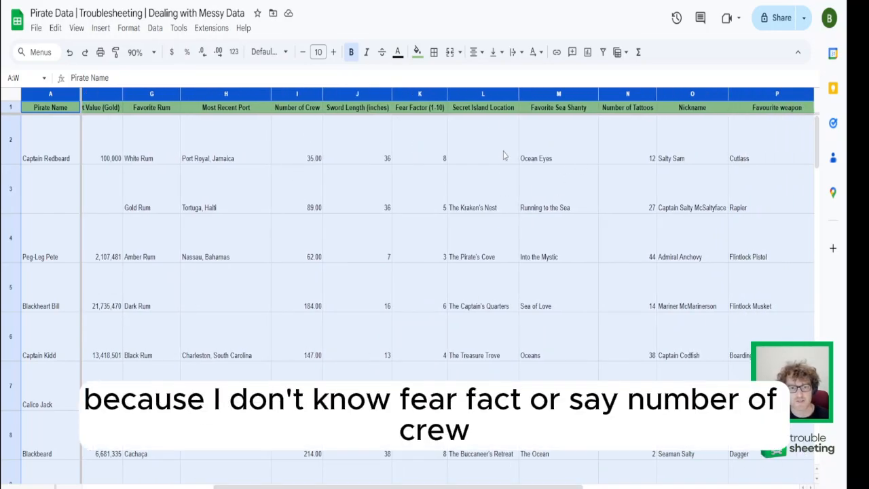
click(303, 107)
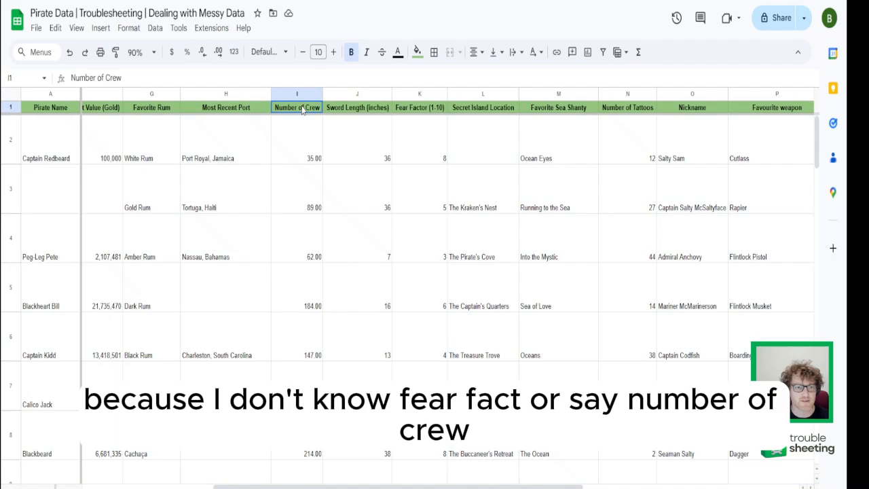
text(Crew)
click(419, 200)
drag(322, 94, 301, 94)
click(441, 181)
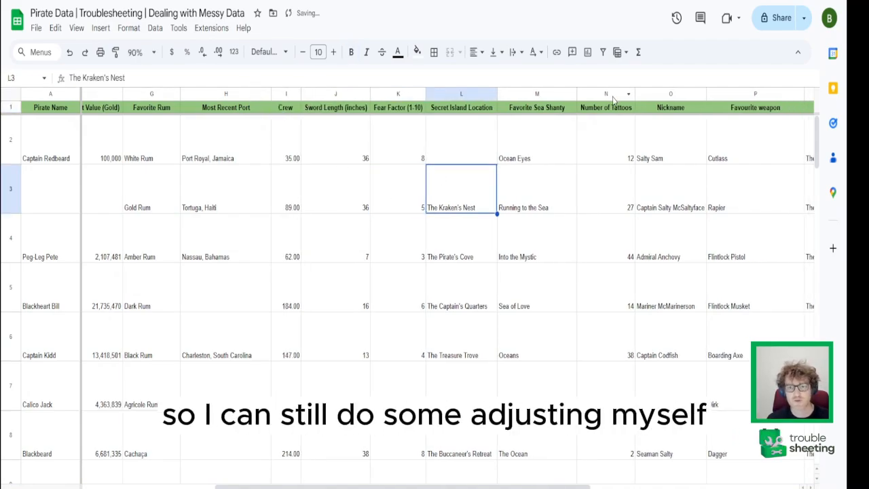
Auto-fit the heights of all data rows from 2 to 49 to their contents
drag(400, 487, 267, 486)
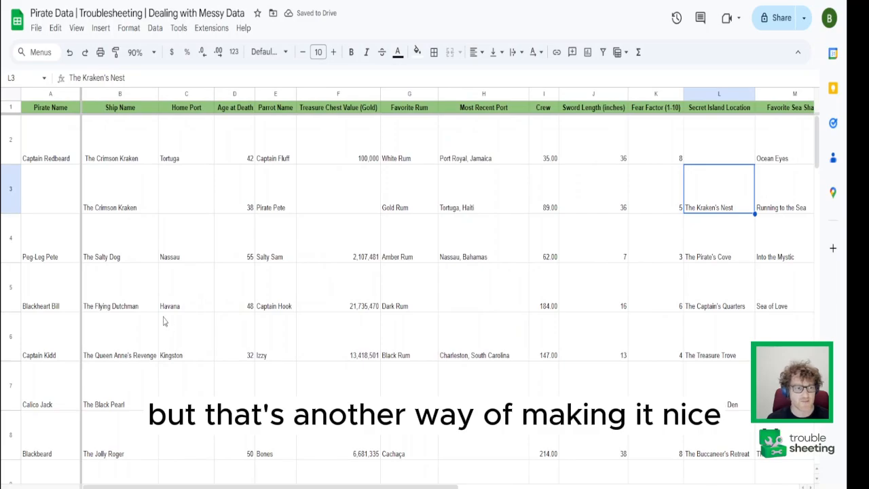
click(171, 258)
click(12, 148)
key(ctrl+shift+Down)
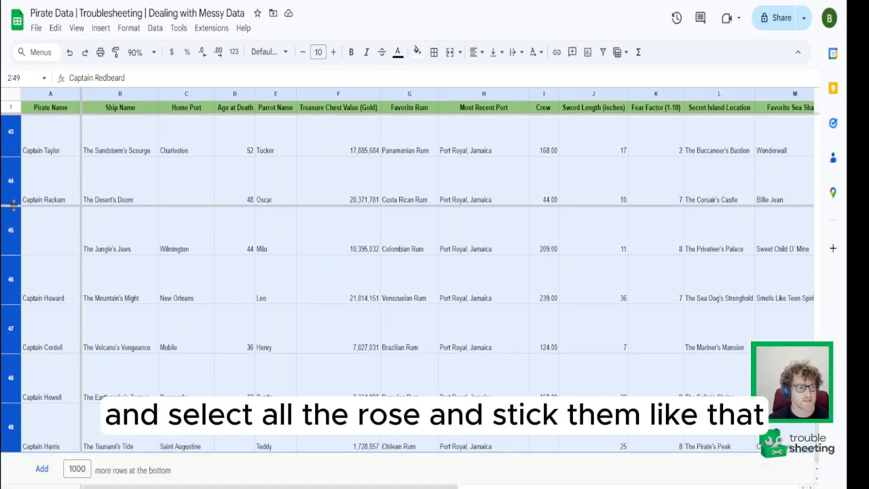
double_click(14, 206)
scroll(100, 298, up, 5)
click(211, 196)
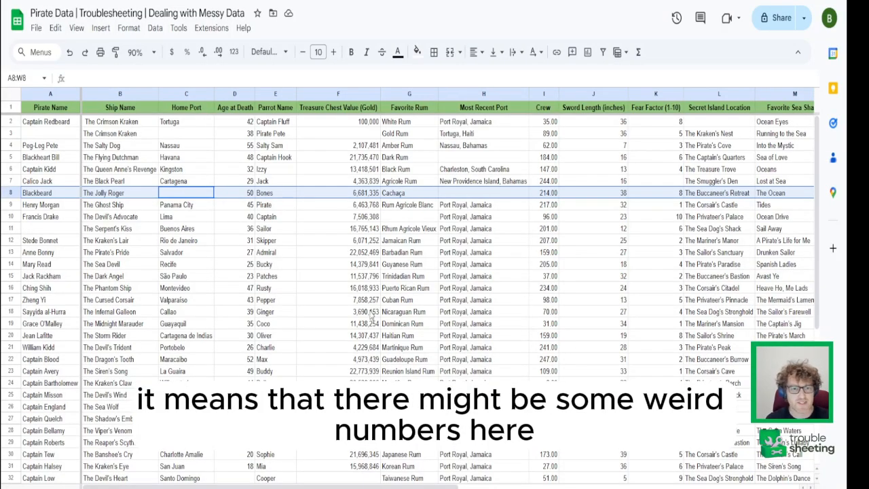
Check the number formats in the Treasure Chest Value and Crew columns, including rows 2, 6, 18 and 20
click(372, 312)
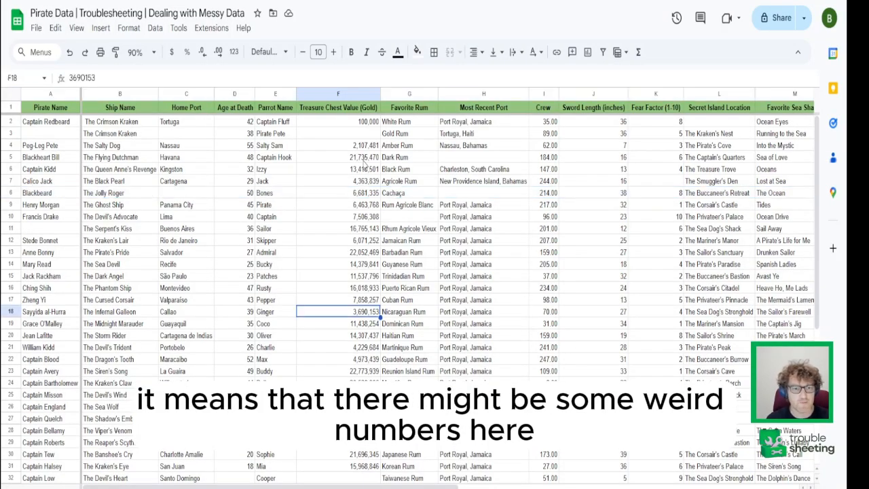
click(365, 162)
click(261, 171)
click(549, 122)
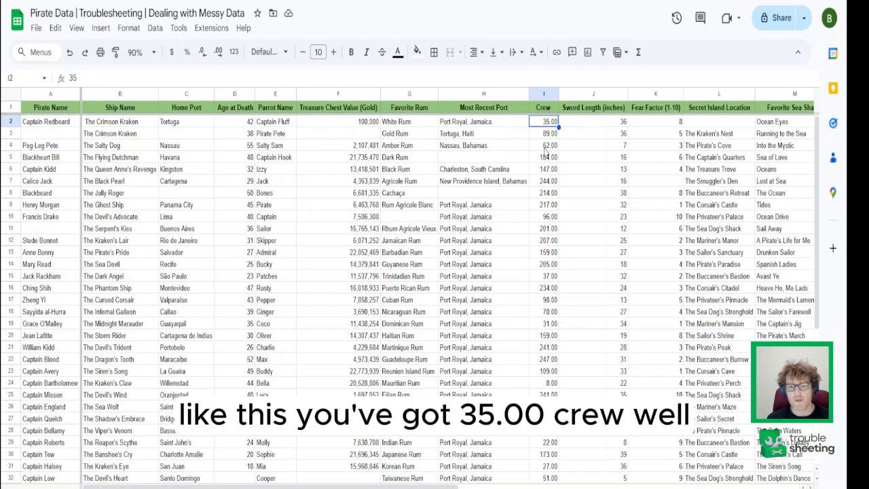
click(545, 169)
click(545, 300)
click(545, 336)
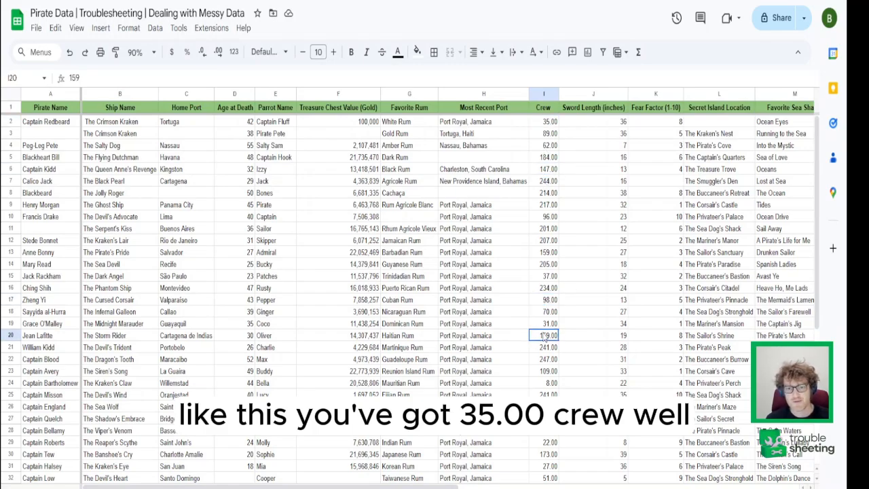
Remove both decimal places from the numbers in the Crew column
click(547, 124)
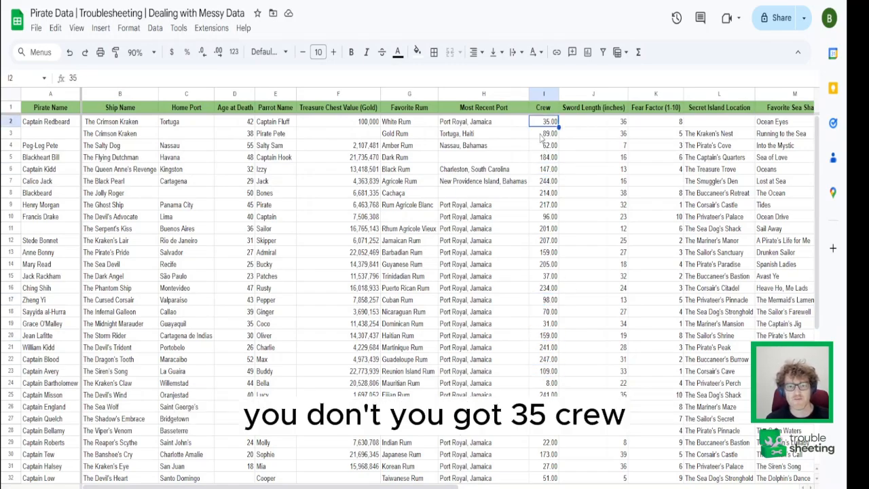
click(545, 96)
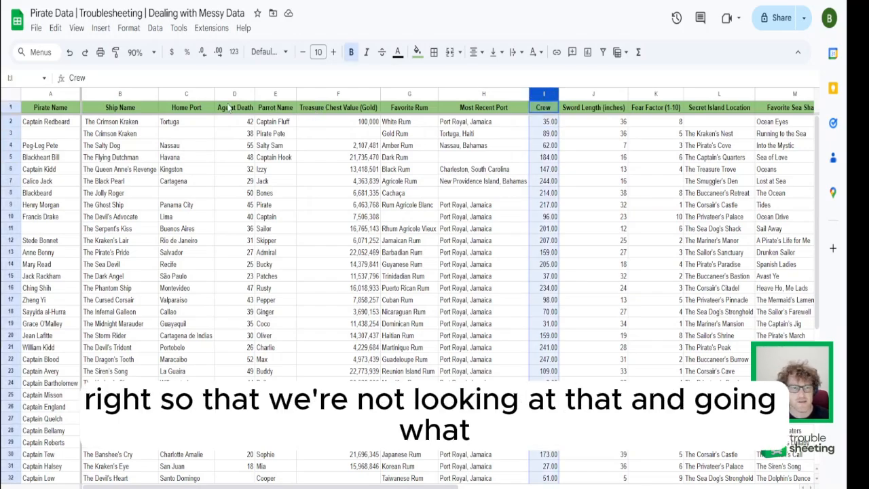
double_click(202, 55)
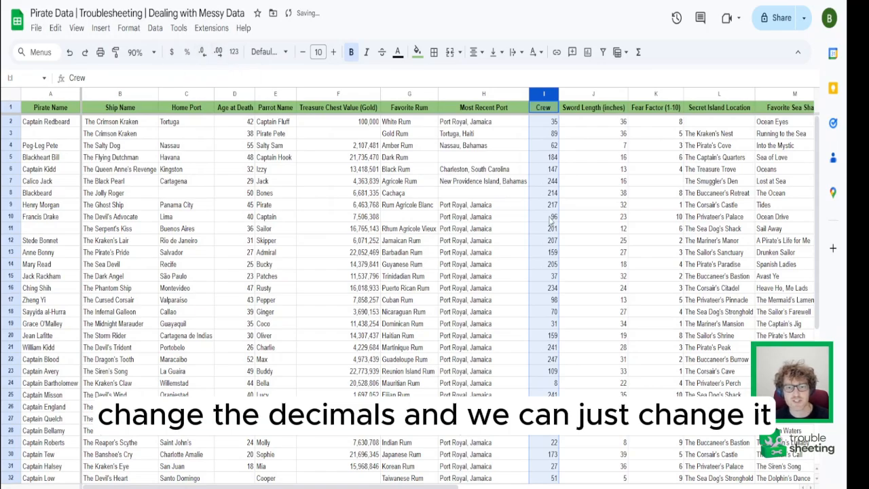
Set the sword lengths in rows 7 and 8 to 16.00546 and 38.12 inches
click(615, 124)
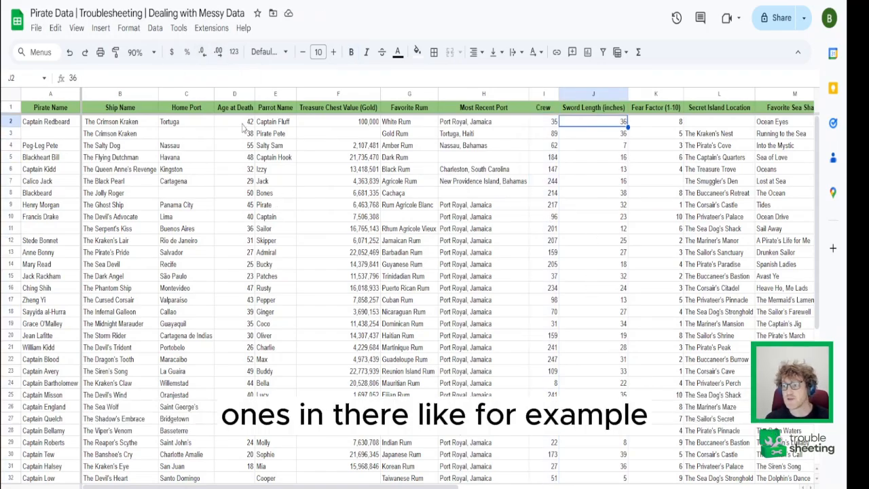
click(547, 190)
click(617, 180)
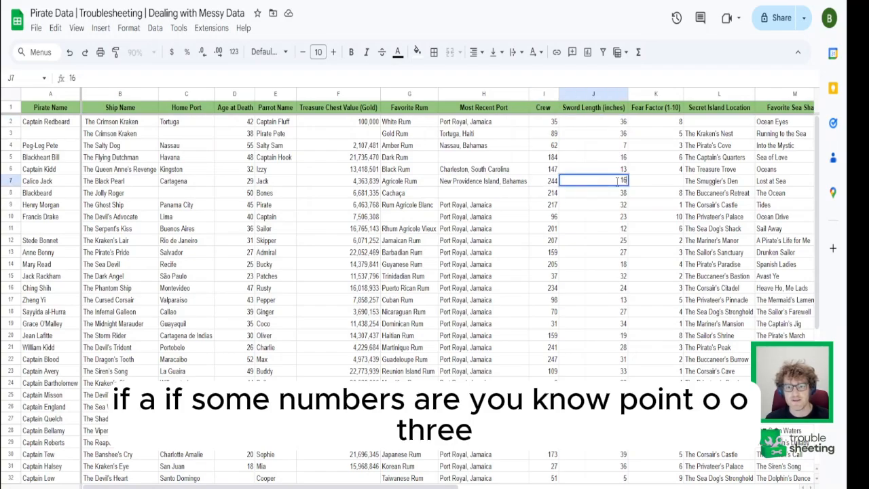
text(16.00546)
key(Return)
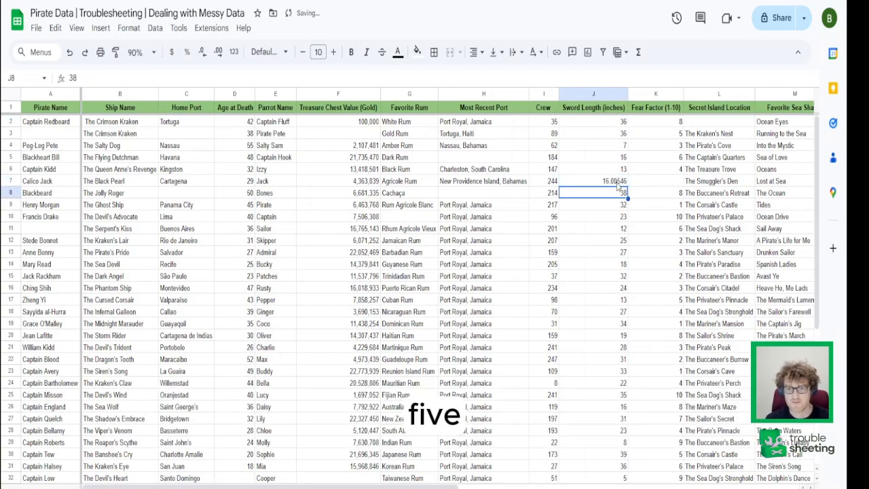
text(38.12)
key(Return)
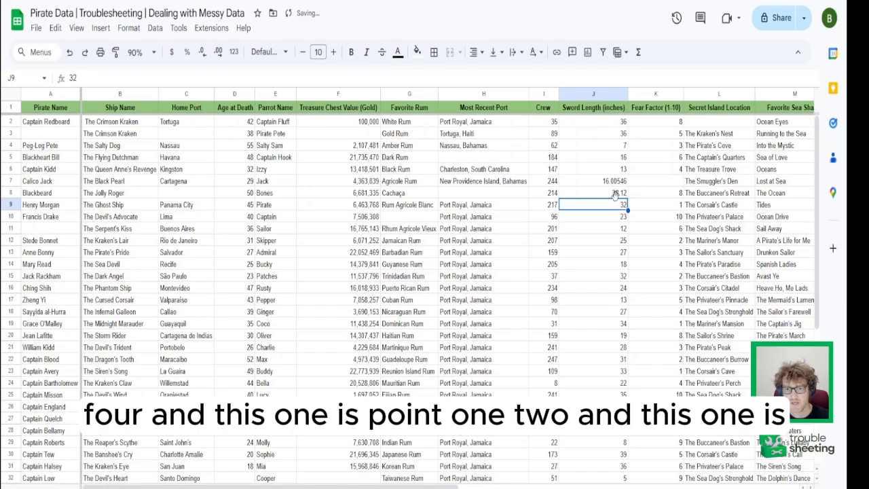
Set the sword length in row 9 to 32.8400000123 inches
double_click(621, 205)
text(.840)
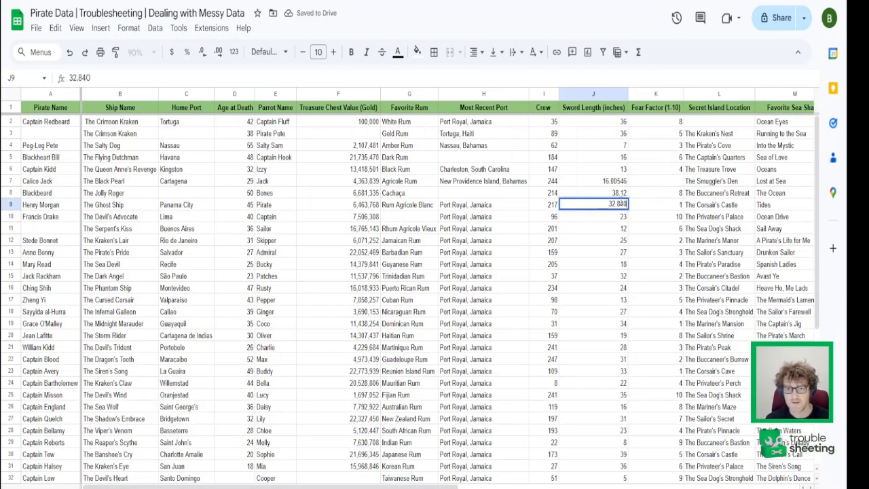
text(00001)
key(Return)
key(Down)
key(Down)
key(Down)
key(Down)
key(Down)
key(Down)
key(Down)
key(Down)
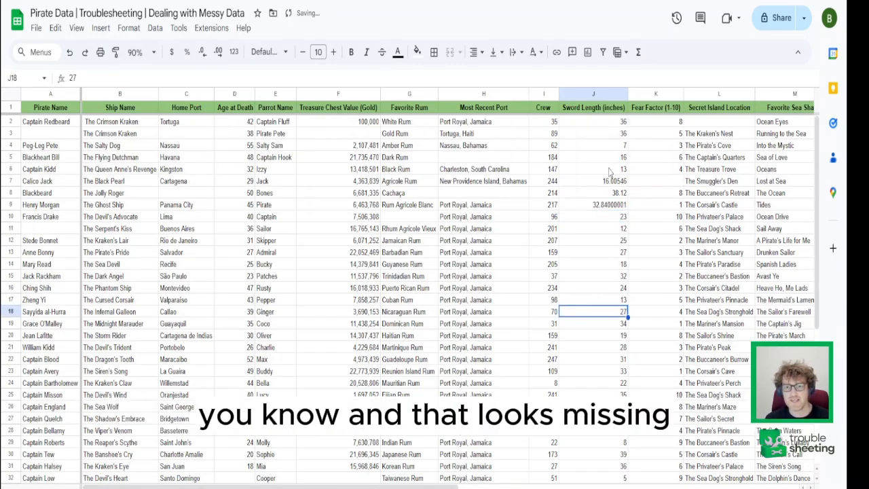
Examine the uneven decimal places of the sword lengths in rows 7, 8 and 9 at 150% zoom
click(615, 176)
click(619, 195)
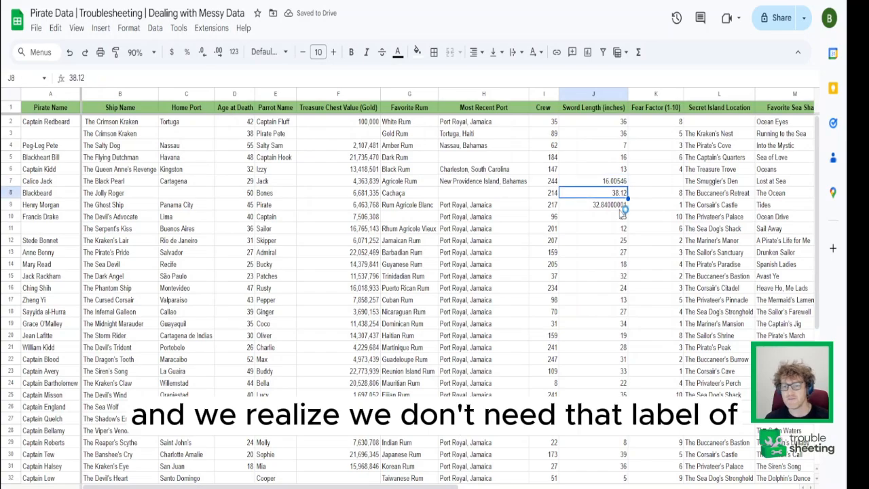
click(625, 207)
click(142, 52)
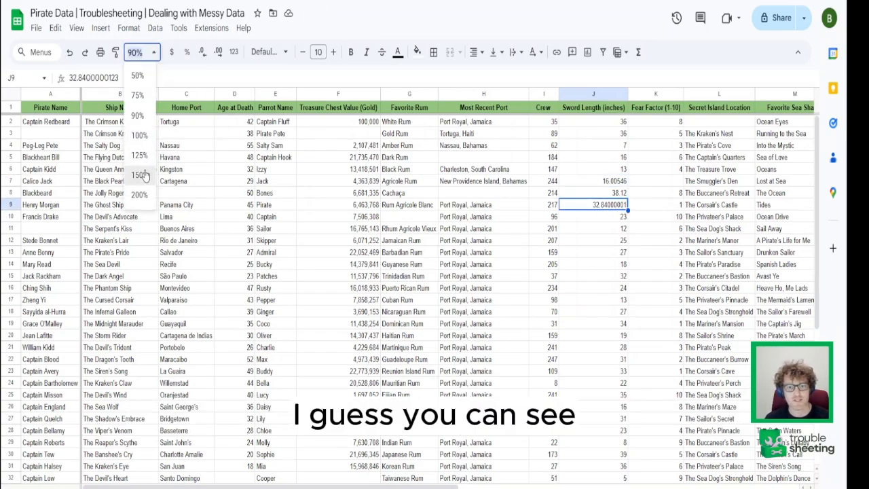
click(142, 175)
drag(283, 486, 428, 480)
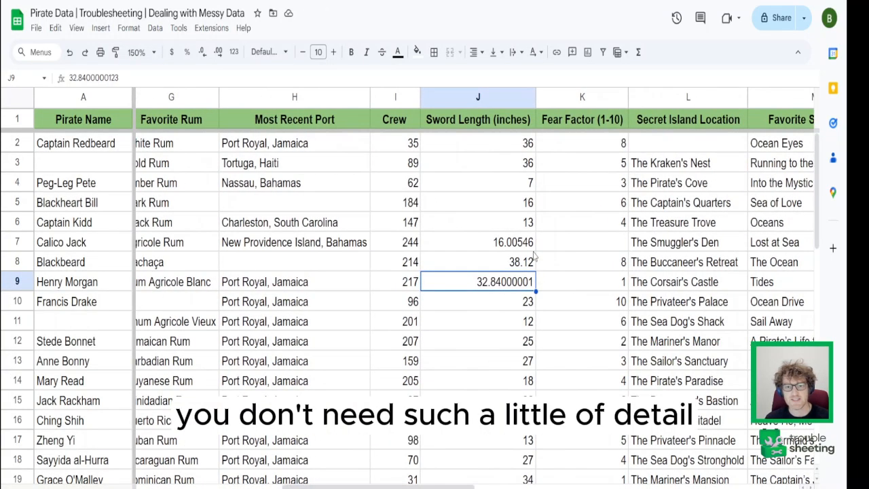
click(526, 249)
click(526, 268)
click(525, 284)
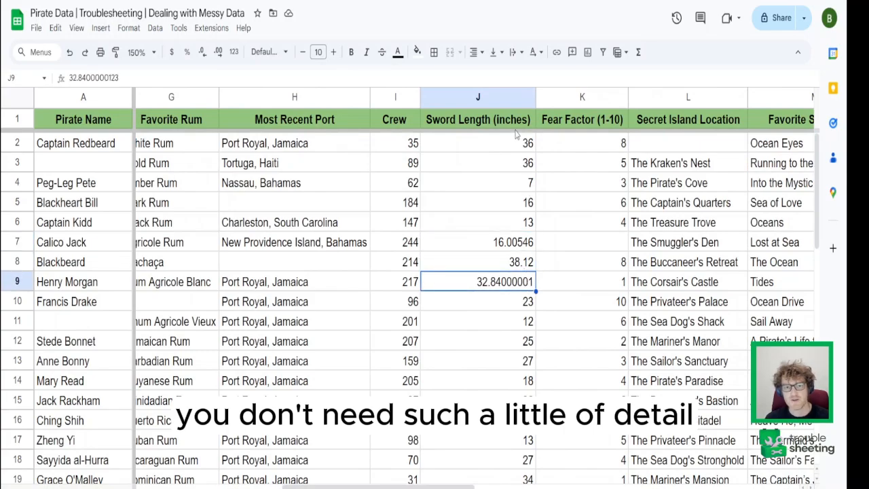
Remove all decimal places from the numbers in the Sword Length column
click(530, 148)
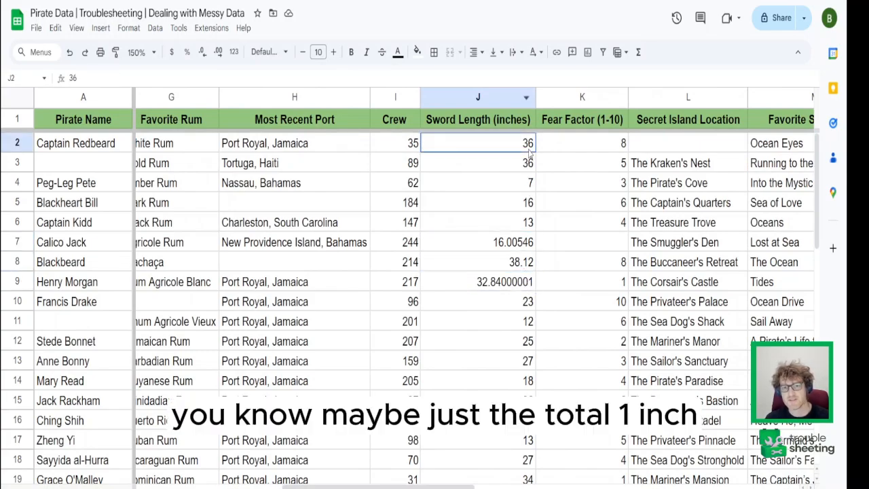
click(513, 100)
click(202, 52)
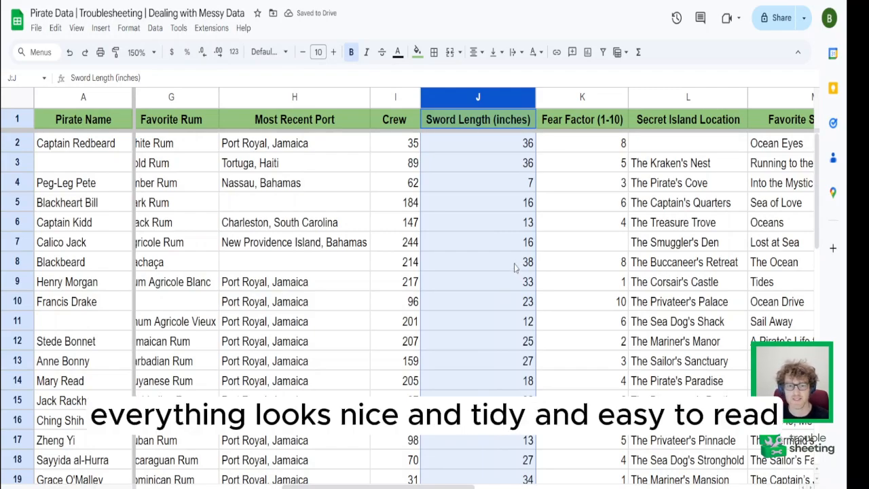
Check the full stored value behind the rounded sword length in row 7
click(522, 246)
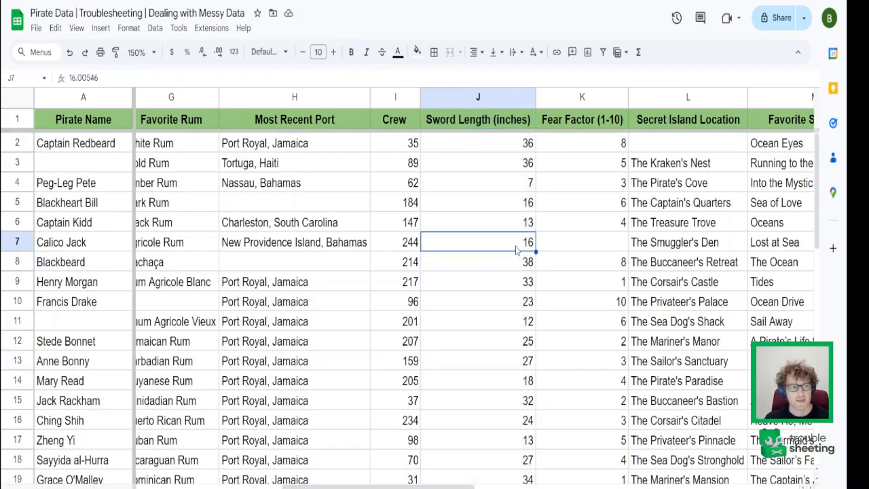
click(104, 78)
drag(103, 77, 61, 77)
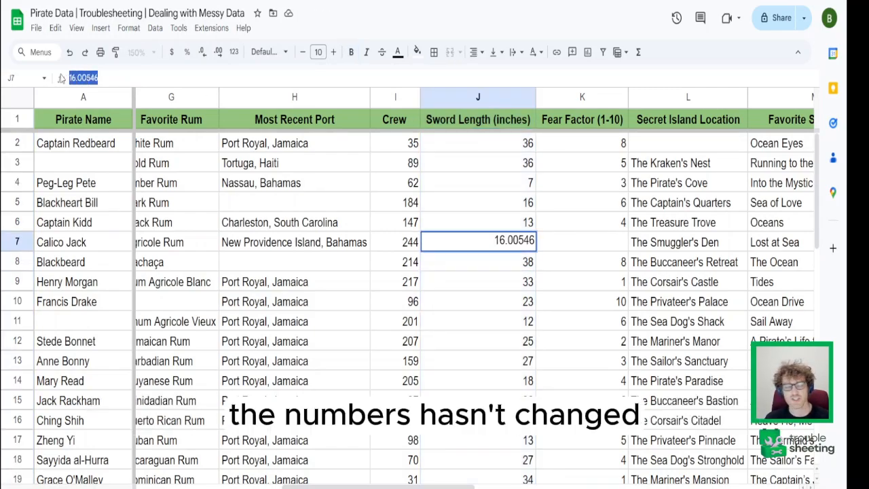
click(503, 165)
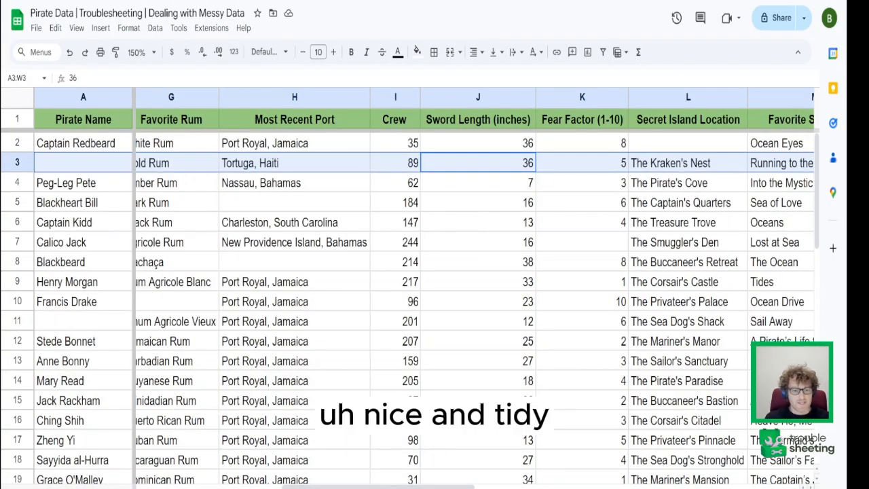
Hide the gridlines of the pirate data sheet
drag(380, 486, 234, 487)
click(299, 243)
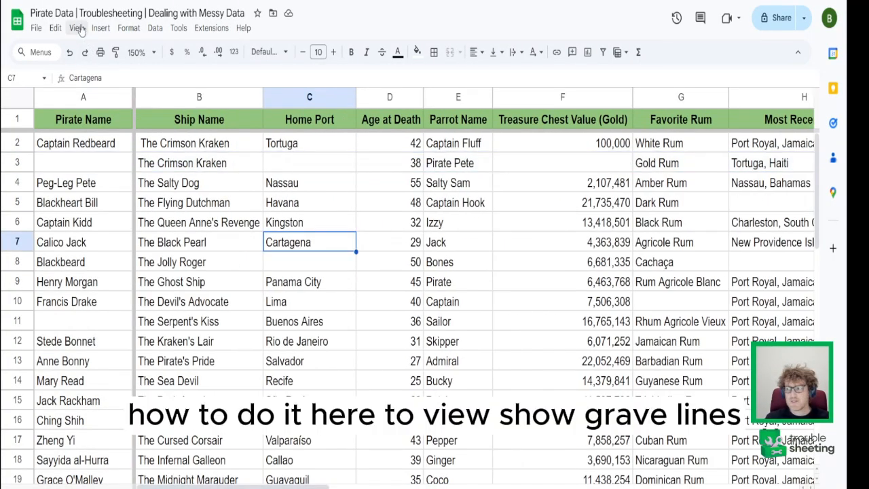
click(76, 28)
mouse_move(92, 49)
click(291, 72)
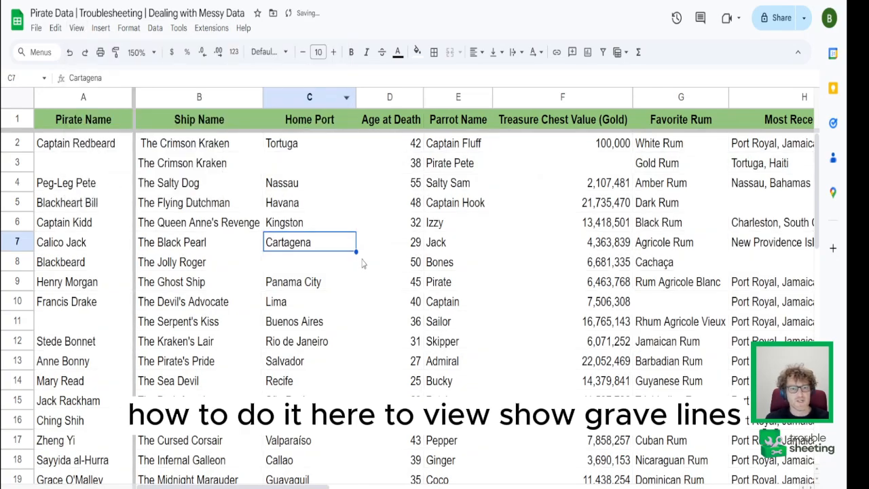
Look over the data rows and toggle the sheet's gridlines display again
click(326, 364)
drag(299, 486, 258, 486)
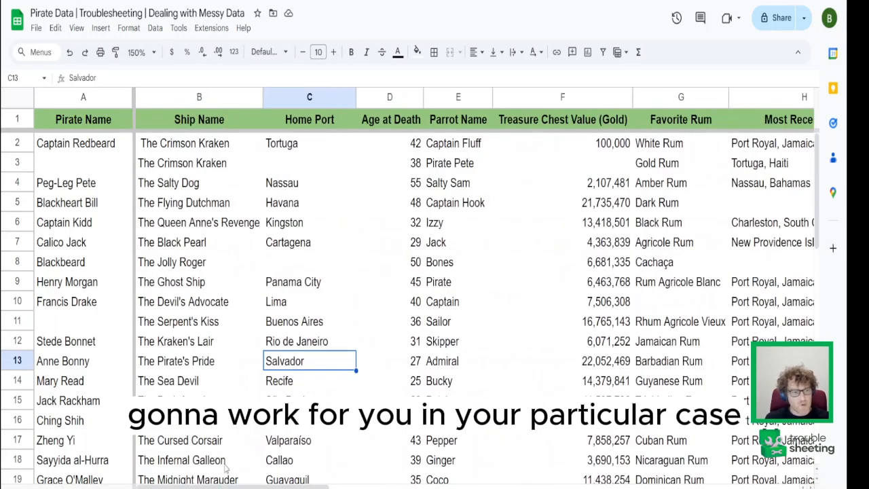
scroll(195, 272, down, 6)
scroll(190, 265, up, 7)
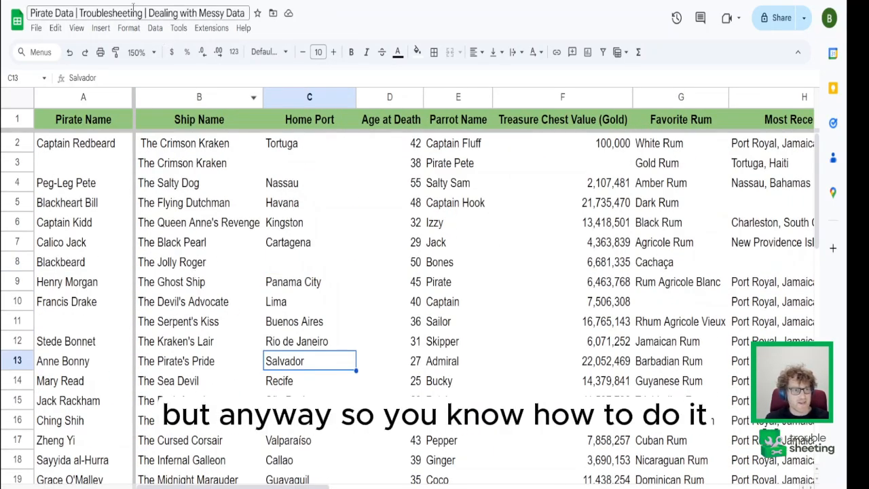
click(76, 28)
mouse_move(136, 49)
click(298, 73)
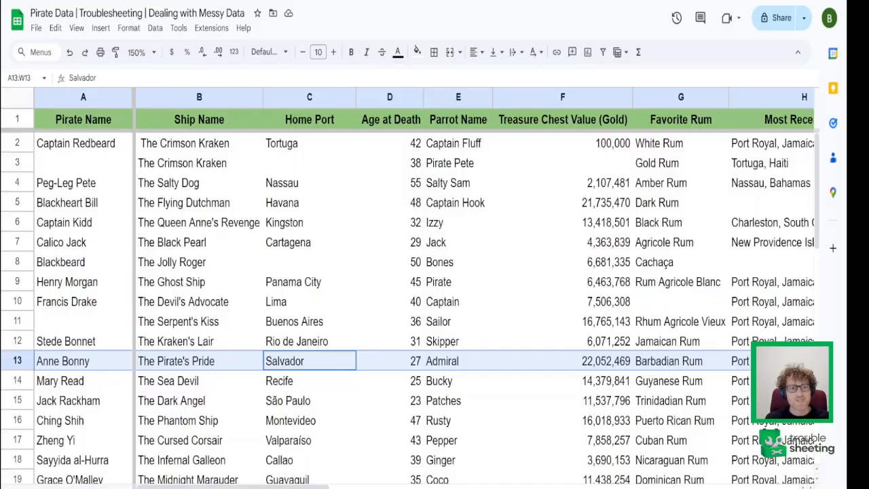
click(257, 246)
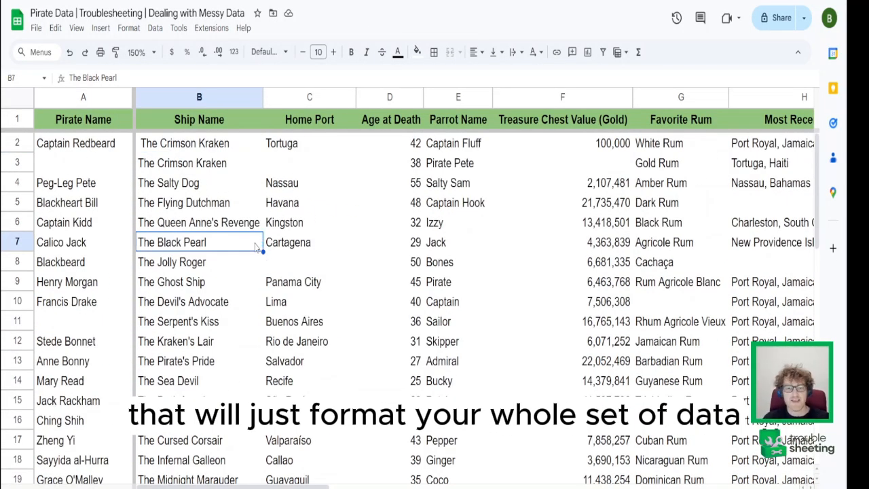
click(224, 182)
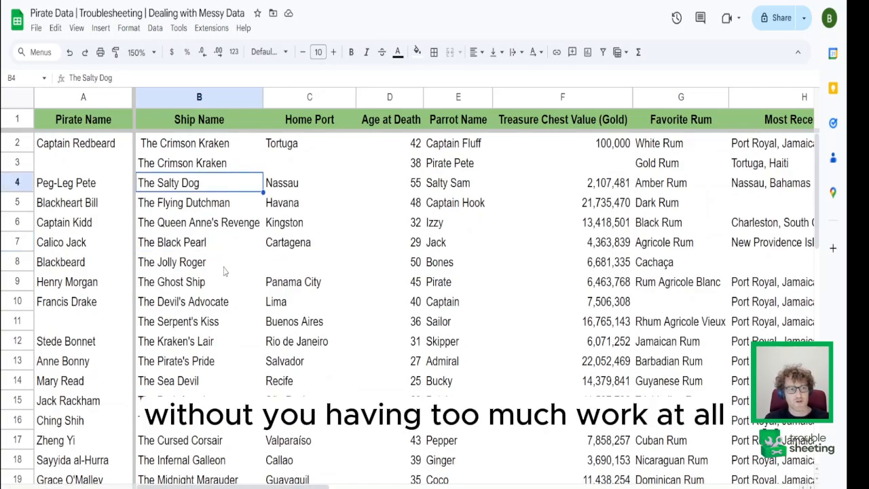
scroll(224, 271, down, 2)
Apply alternating colors with a header style to the whole sheet, rows 1 to 49
click(17, 97)
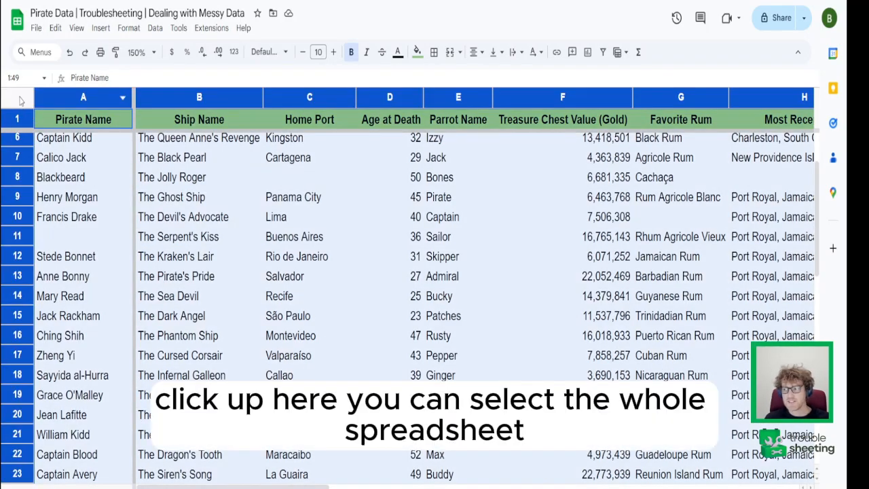
scroll(15, 99, up, 2)
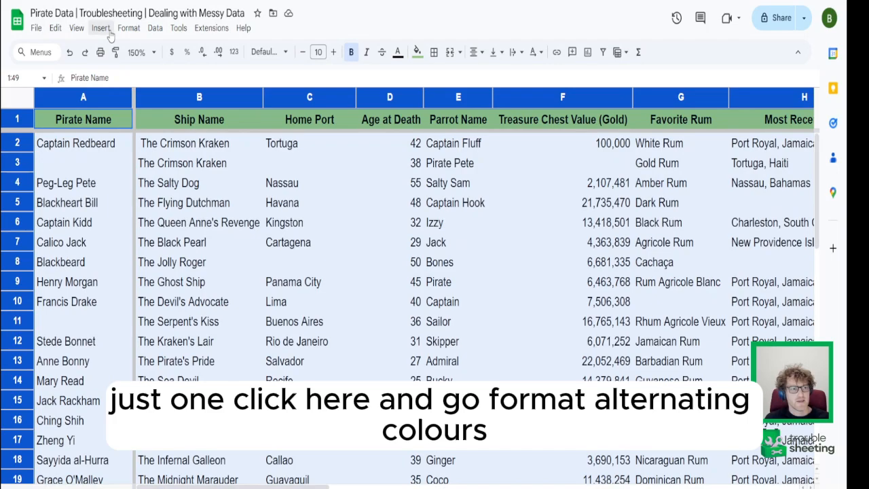
click(127, 29)
click(169, 280)
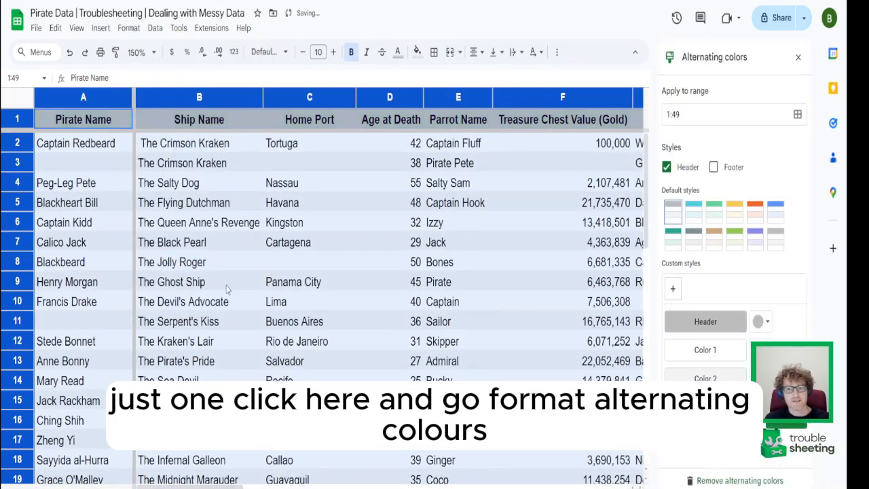
Try the teal, orange and light green default styles for the alternating row colors
click(672, 244)
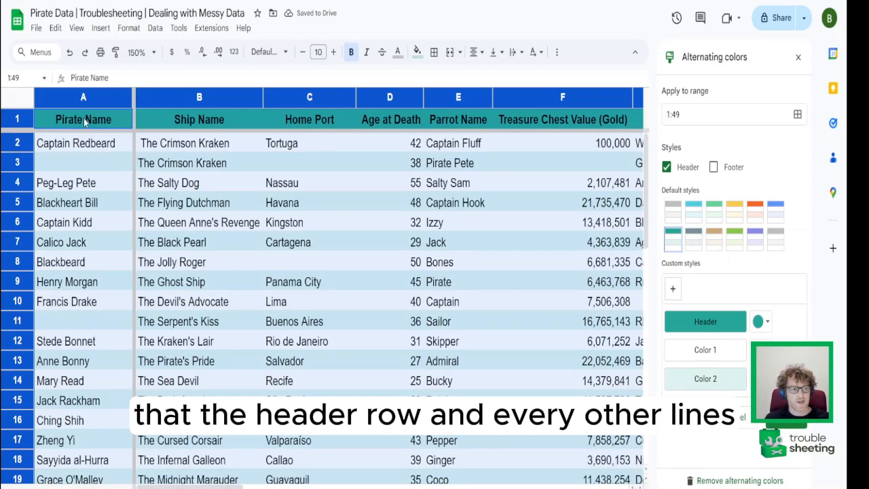
scroll(341, 345, down, 5)
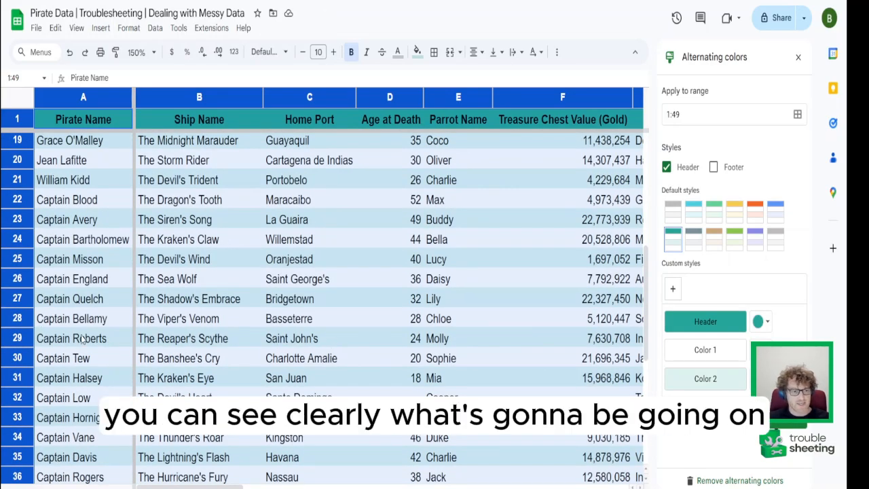
click(756, 211)
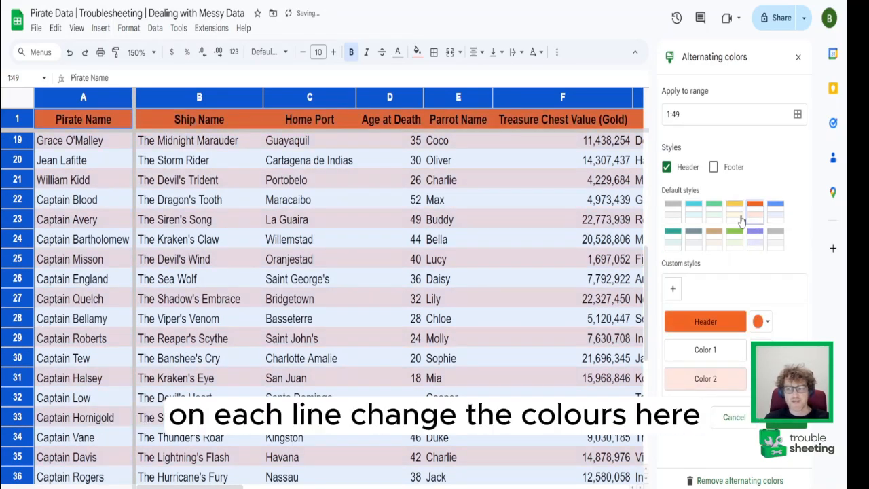
click(734, 238)
Customize the alternating colors with a pale grey header, dark green for Color 1 and a different Color 2
click(760, 321)
click(671, 298)
drag(424, 205, 366, 163)
click(473, 349)
click(760, 350)
click(713, 250)
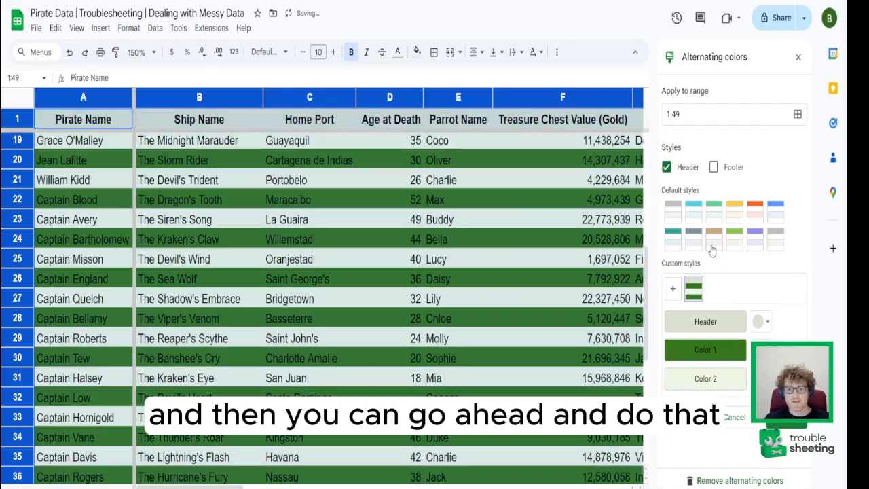
click(760, 378)
click(760, 203)
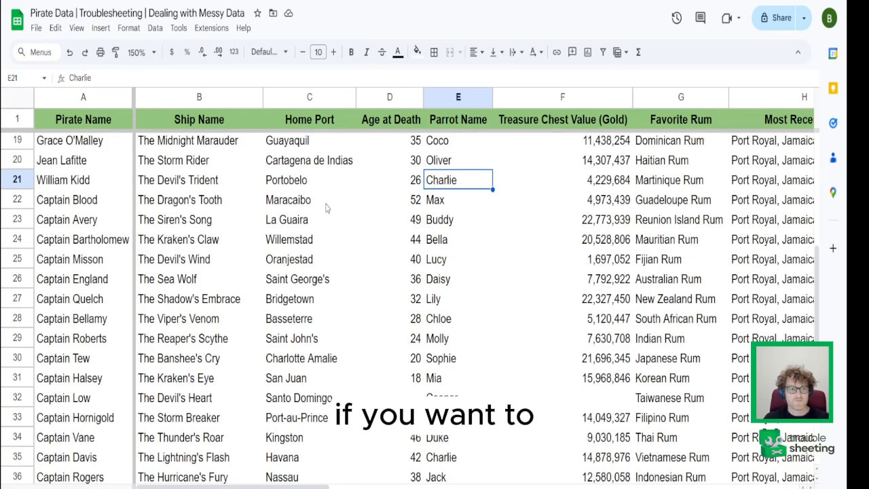
Move the Crew column directly after the Pirate Name column, ahead of Ship Name
click(152, 52)
click(140, 135)
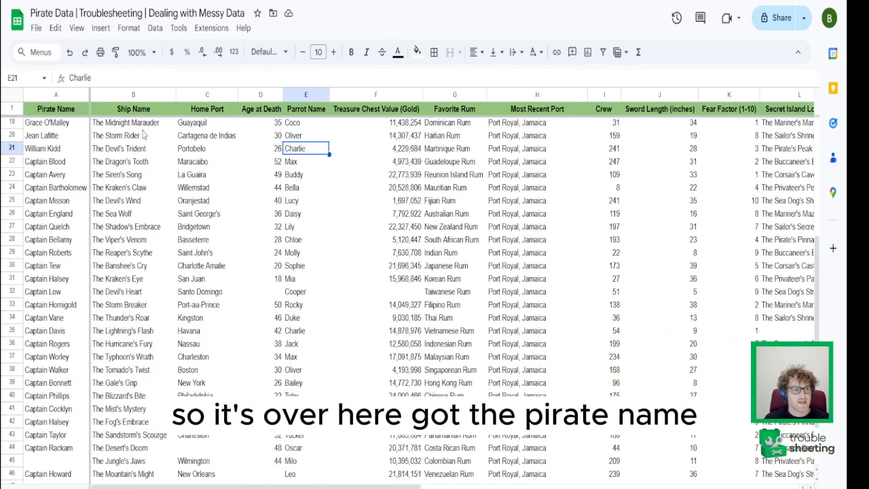
click(142, 138)
click(75, 141)
key(Right)
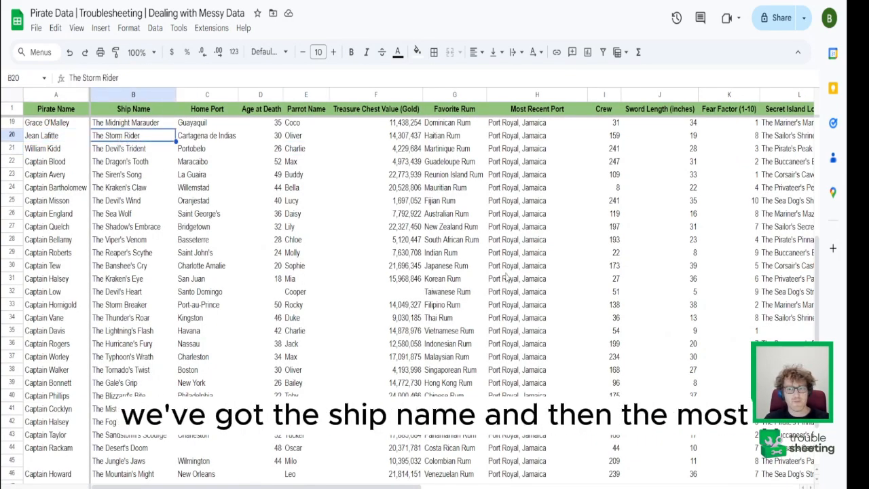
click(601, 95)
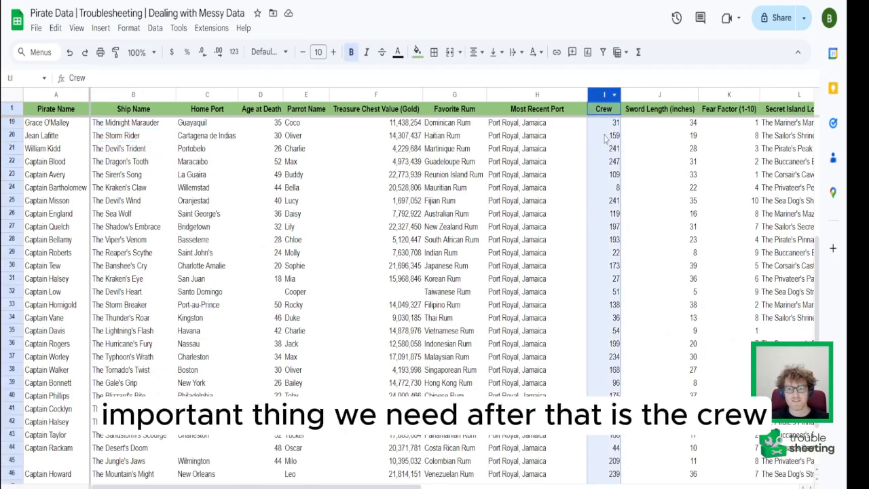
drag(601, 93, 100, 96)
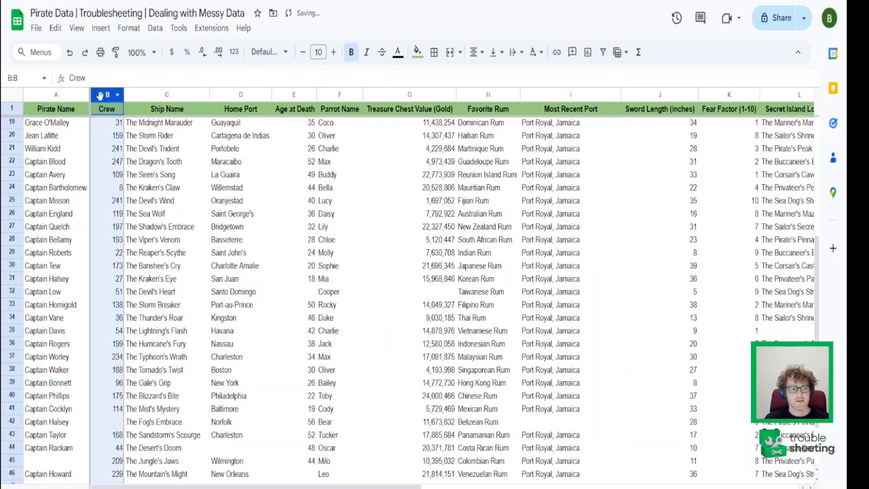
click(170, 174)
click(66, 141)
click(136, 136)
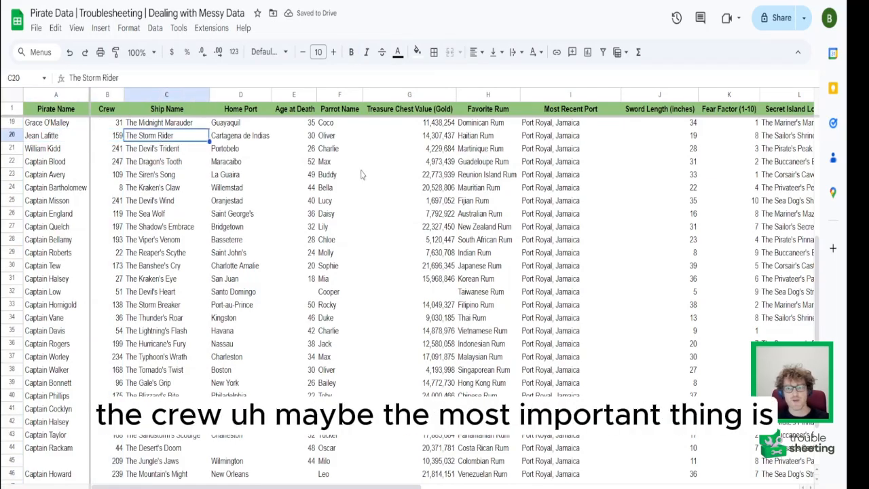
Move the Secret Island Location column directly after the Pirate Name column, ahead of Crew
click(799, 94)
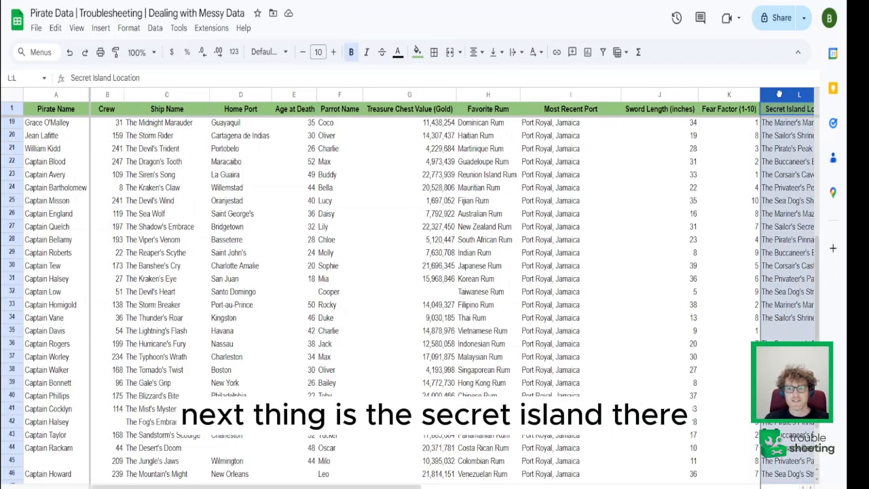
drag(800, 94, 104, 89)
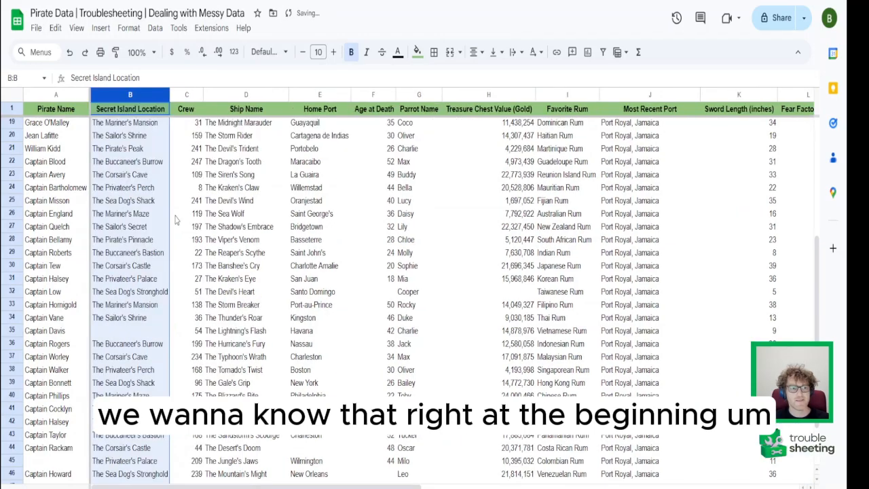
click(257, 214)
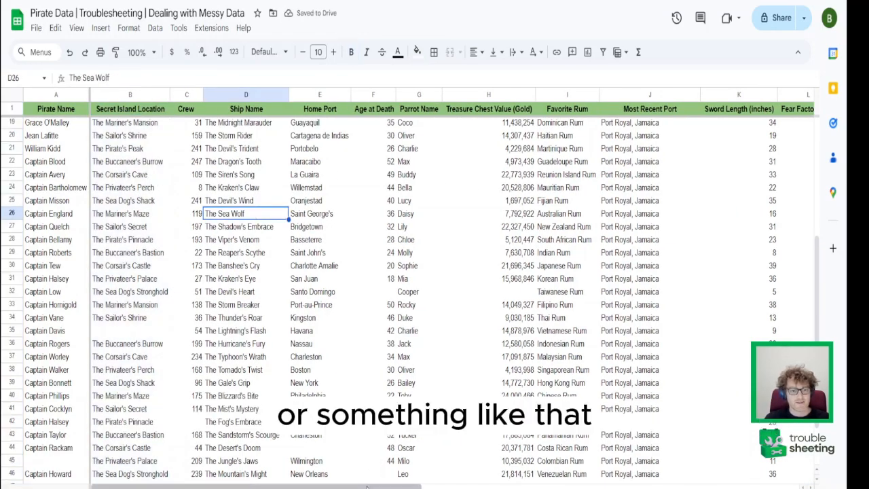
Make the Sword Length (inches) column slightly narrower
drag(382, 486, 577, 486)
click(343, 94)
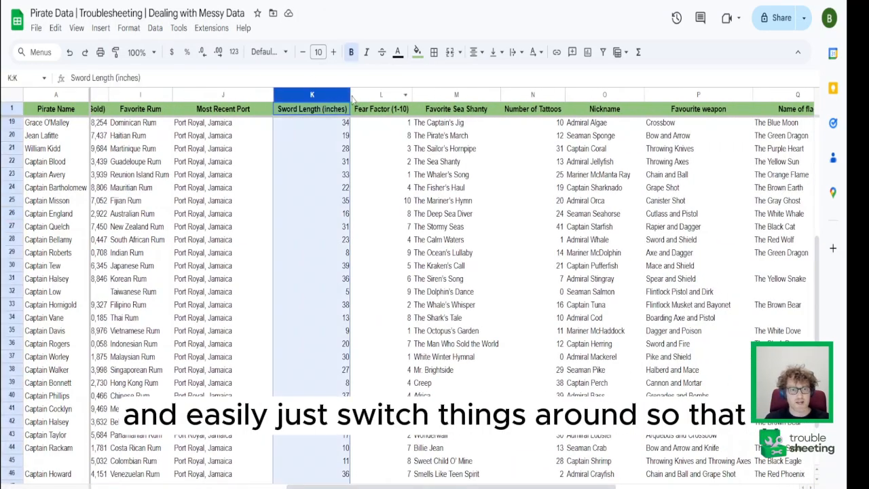
mouse_move(350, 95)
mouse_down()
mouse_move(315, 95)
mouse_move(334, 95)
mouse_up()
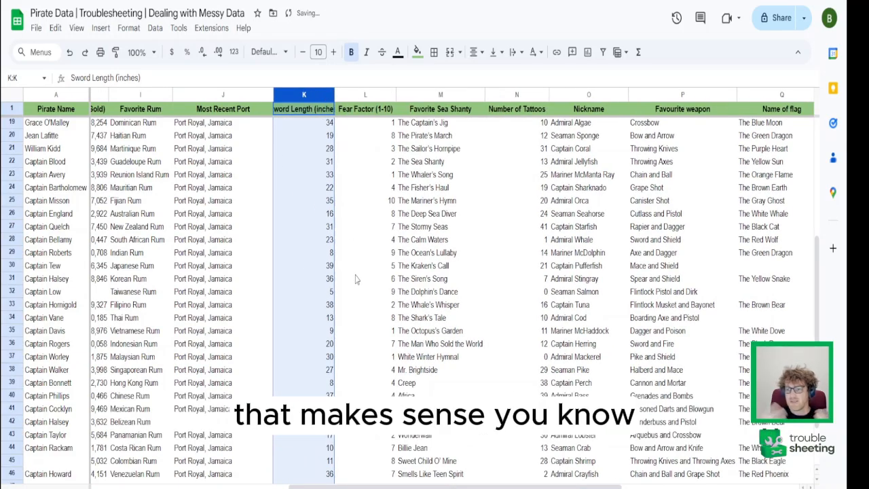
Move the Name of flag column ahead of Nickname, and move the Nickname column directly after Pirate Name
drag(464, 487, 642, 486)
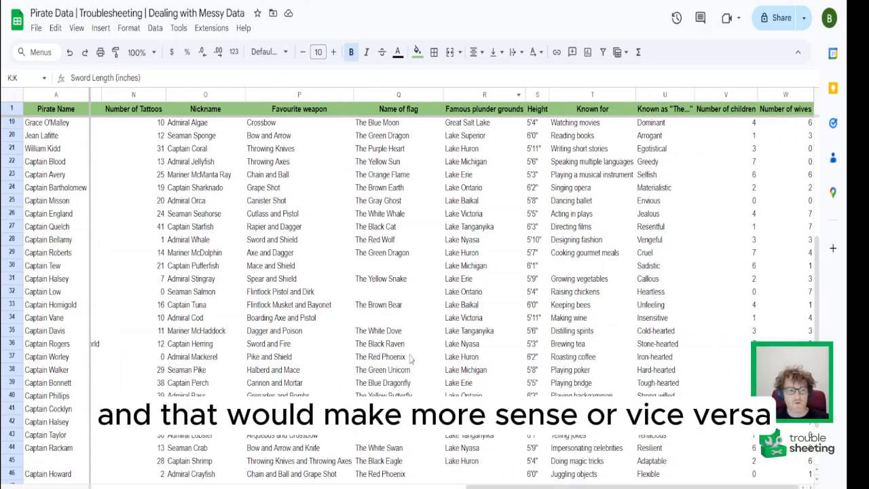
drag(398, 95, 203, 95)
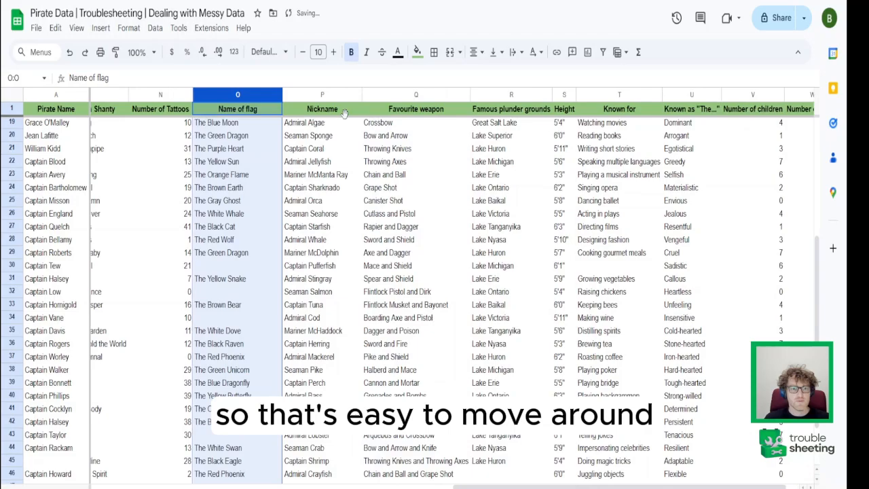
click(324, 97)
drag(324, 98, 68, 108)
click(61, 188)
click(49, 240)
click(136, 241)
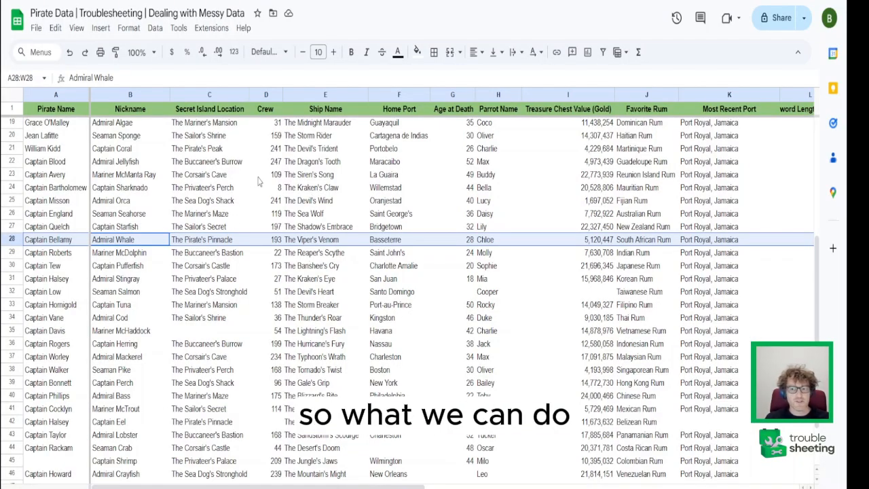
Add a conditional format rule to the whole sheet, A1:W49, that formats cells if they are empty
scroll(207, 213, up, 4)
click(398, 203)
click(185, 123)
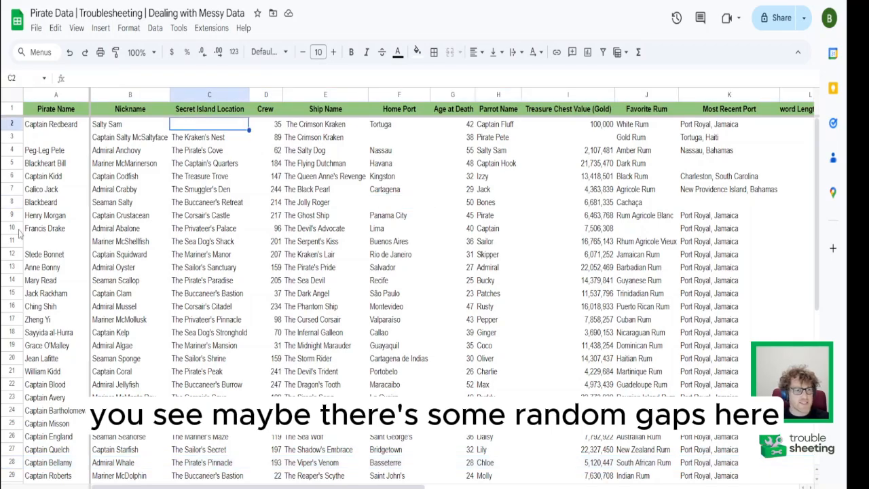
scroll(201, 250, down, 4)
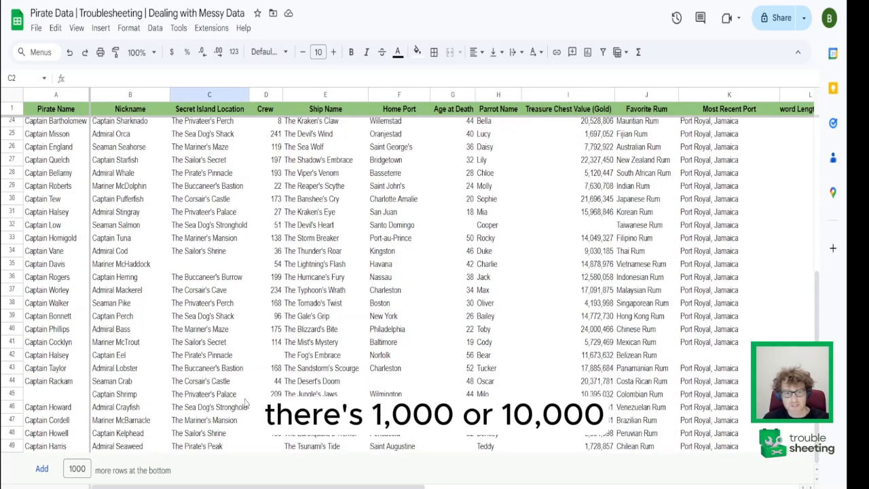
mouse_move(243, 486)
mouse_down()
mouse_move(428, 486)
mouse_move(238, 486)
mouse_up()
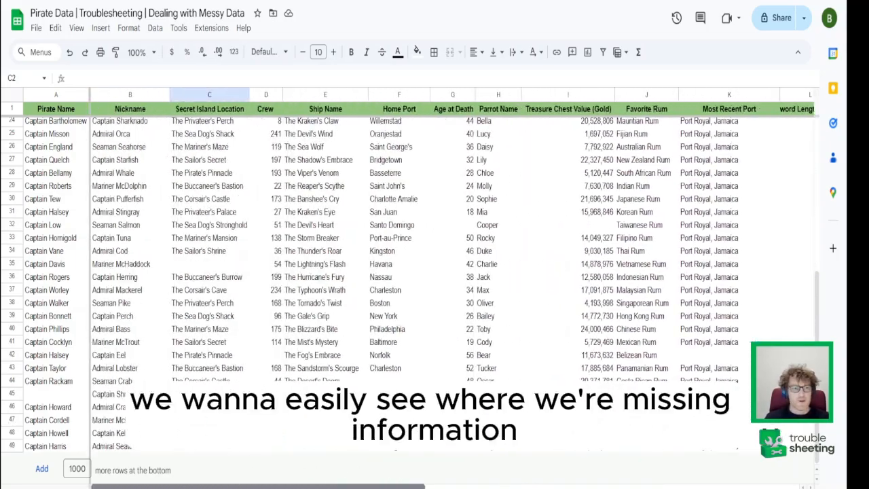
scroll(295, 233, up, 5)
click(11, 97)
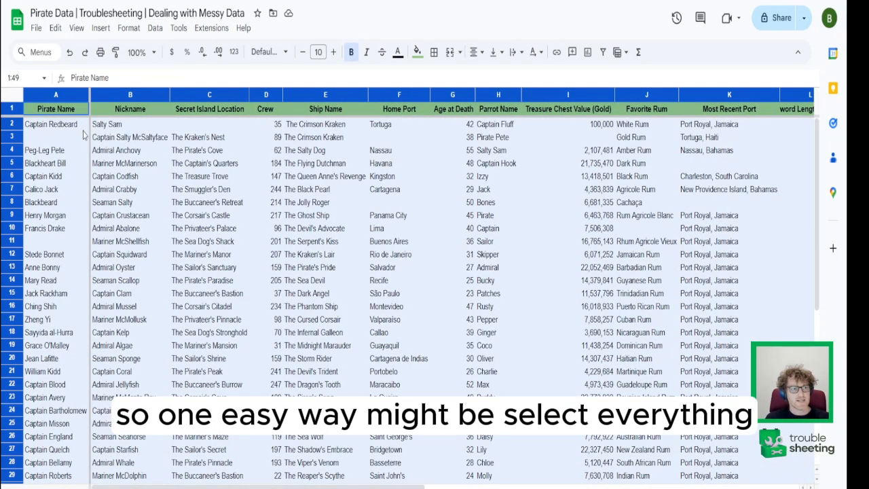
click(128, 28)
click(167, 259)
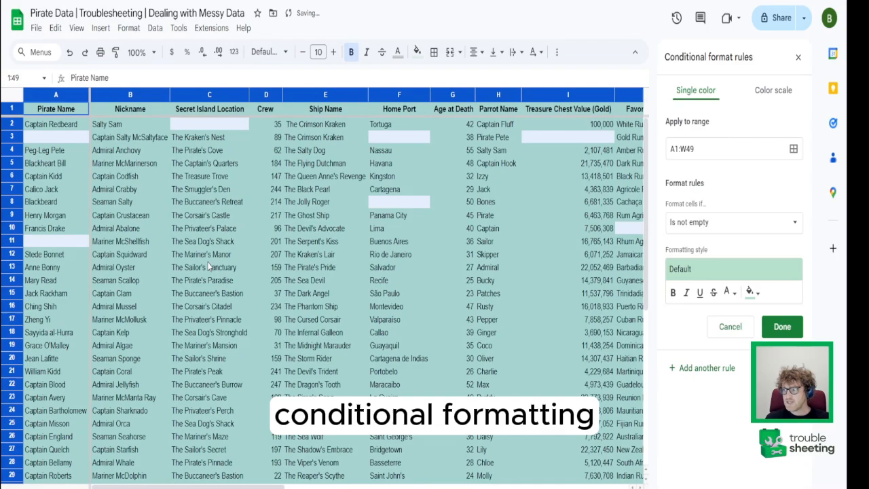
click(717, 224)
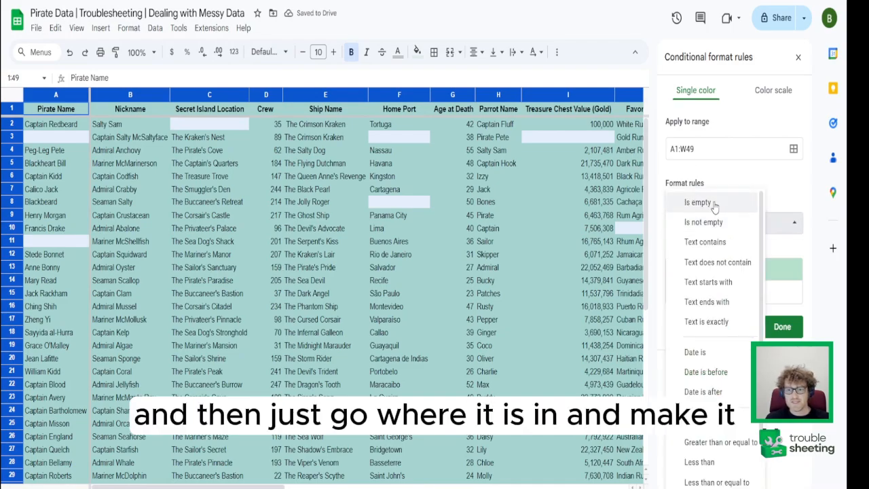
click(716, 205)
Set the empty-cell rule's fill color to bright red and close the conditional format rules
click(749, 292)
click(668, 127)
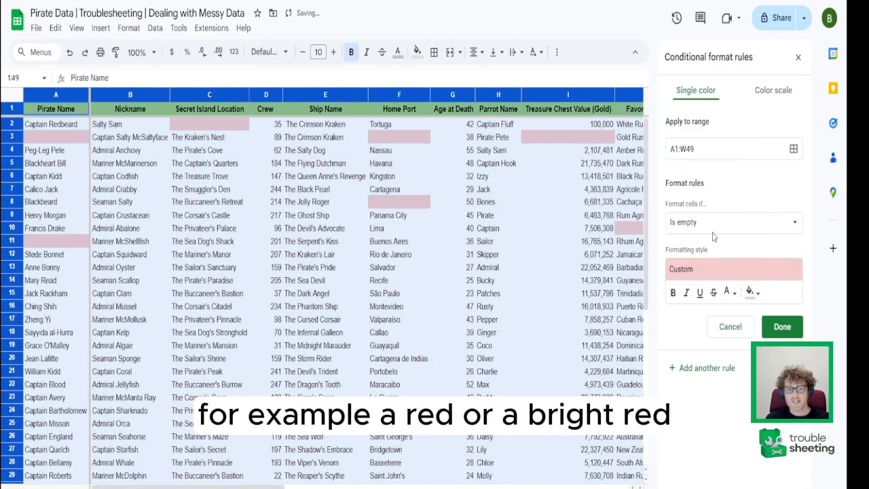
click(751, 293)
click(667, 107)
click(346, 293)
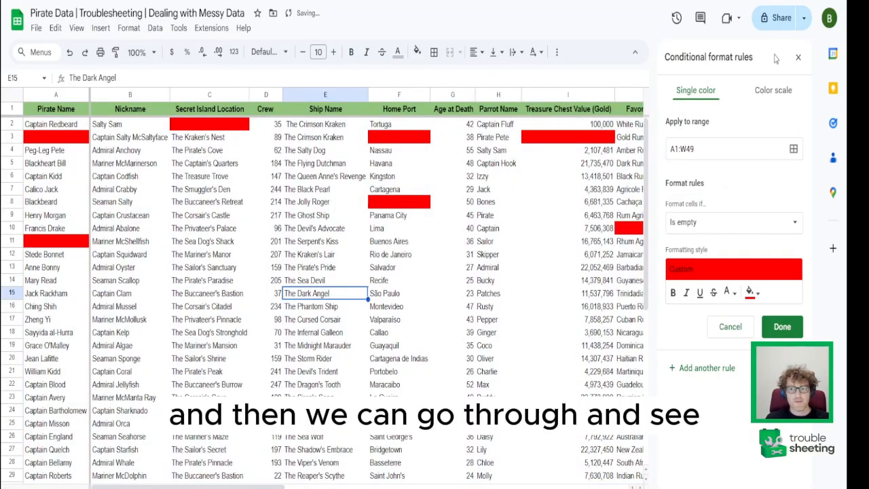
click(799, 57)
Look through the rows and columns of the sheet for red cells that mark missing information
scroll(378, 243, down, 5)
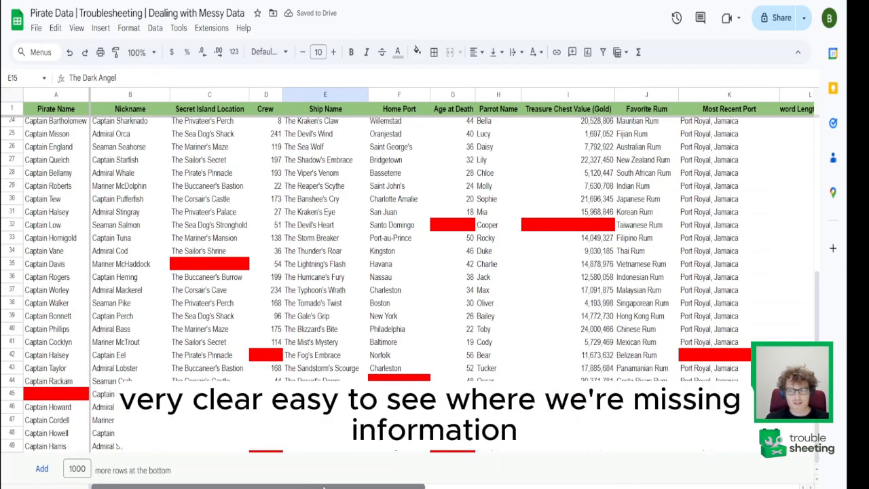
scroll(531, 474, right, 5)
scroll(531, 473, right, 3)
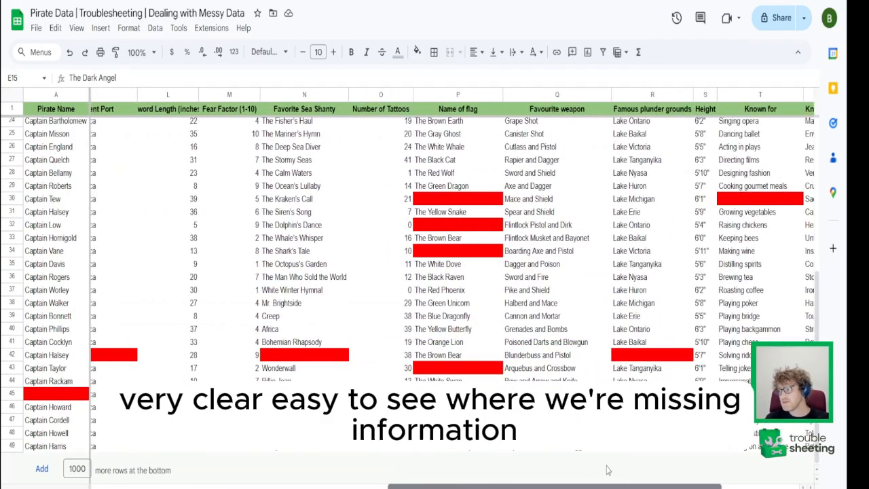
scroll(605, 469, left, 5)
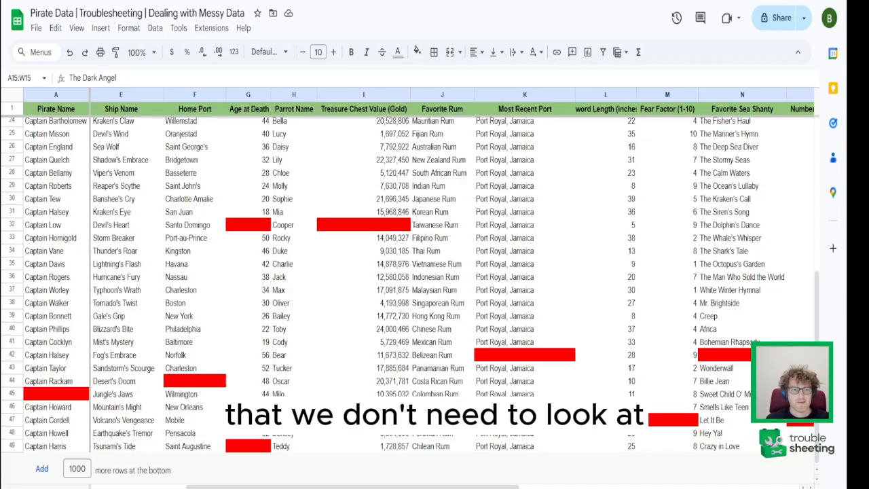
scroll(399, 285, up, 5)
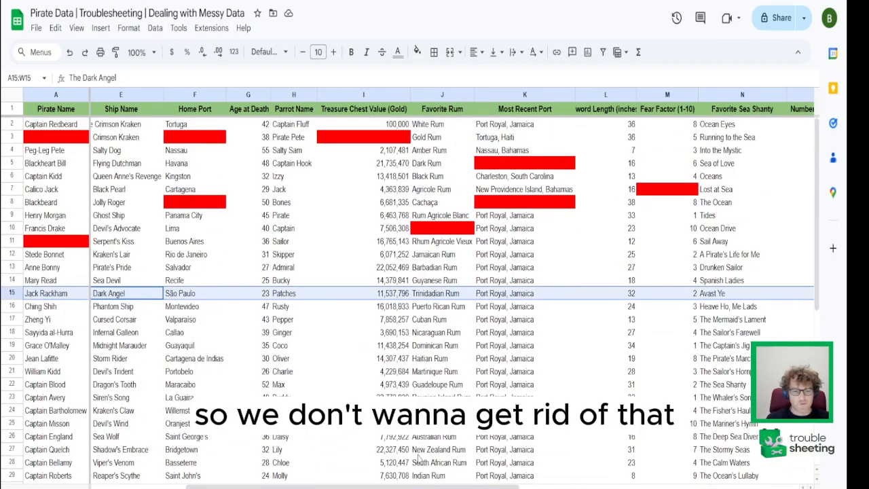
drag(398, 486, 304, 486)
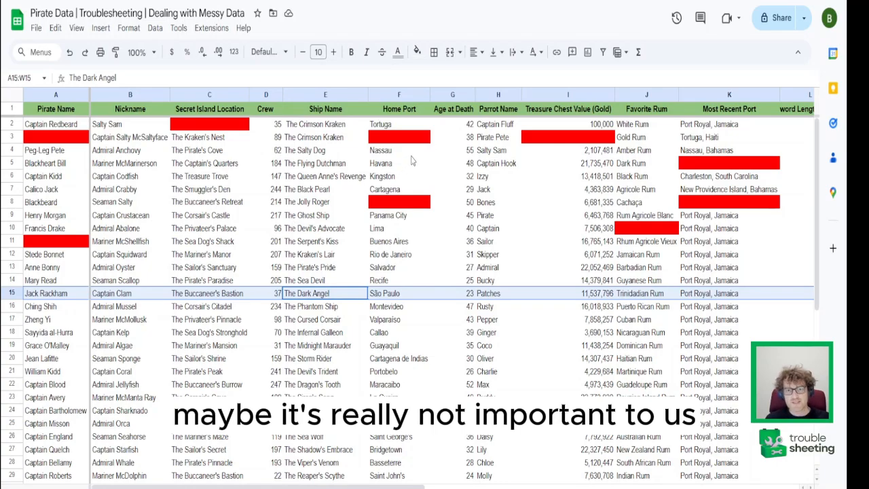
Hide the Parrot Name column
click(497, 93)
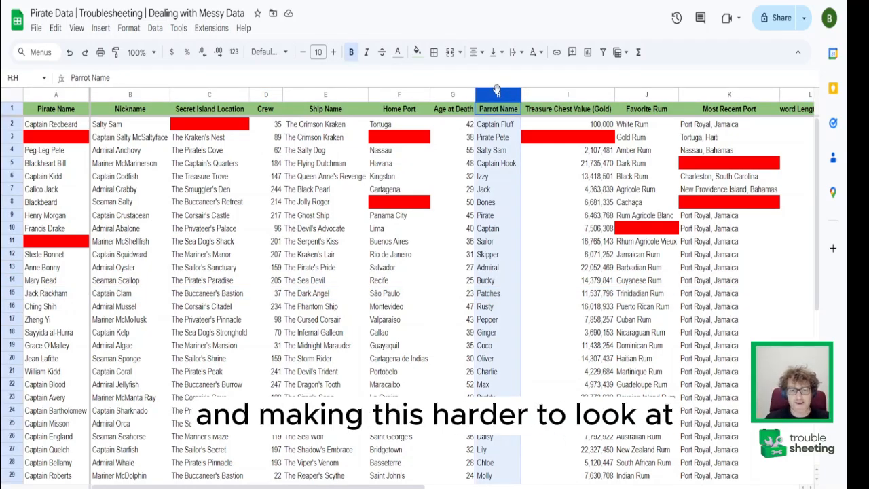
right_click(494, 97)
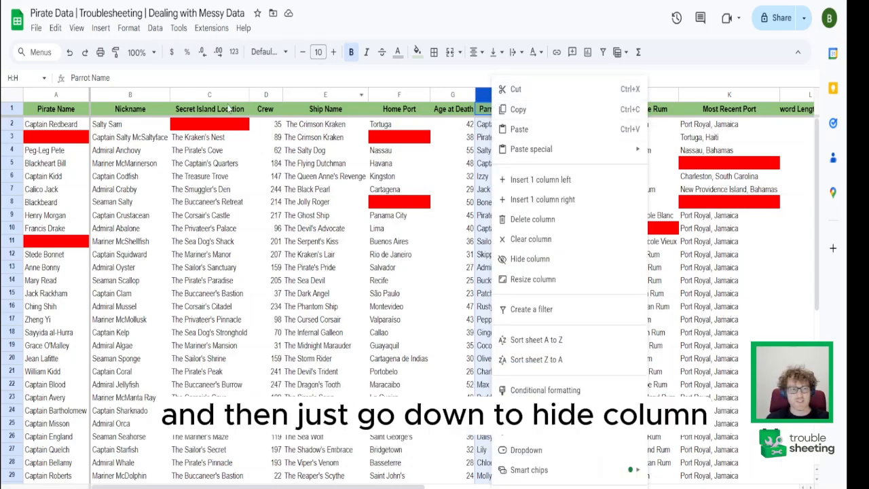
click(538, 259)
click(360, 216)
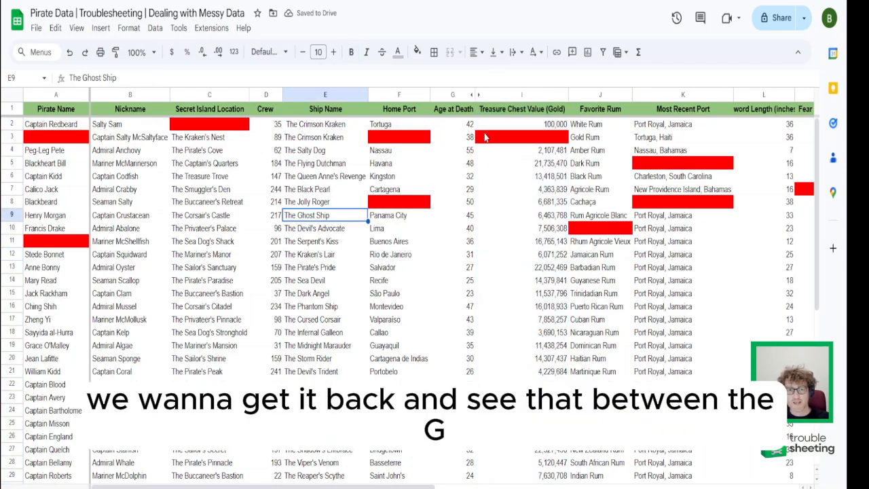
Set the sheet zoom to 125% and unhide the Parrot Name column between Age at Death and Treasure Chest Value (Gold)
click(144, 51)
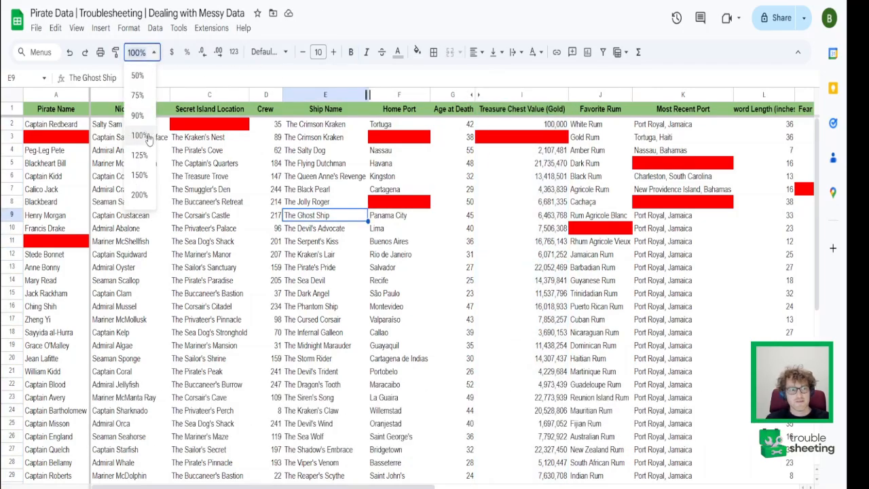
click(144, 163)
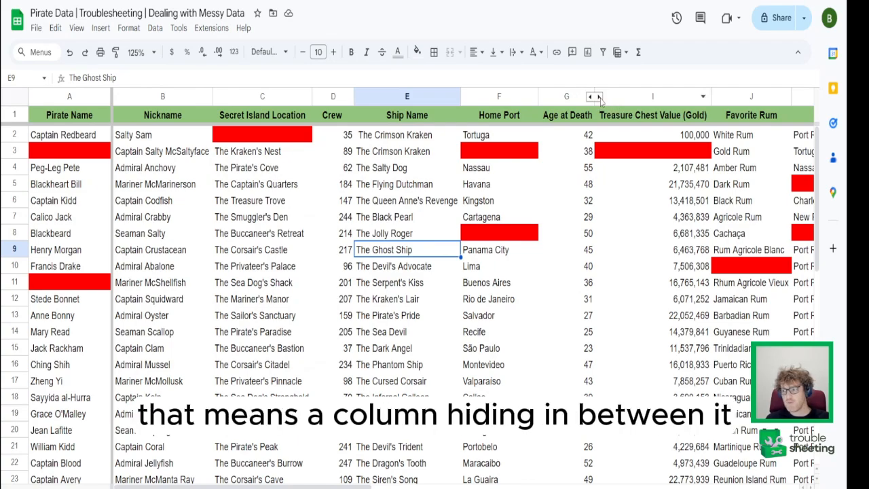
click(595, 97)
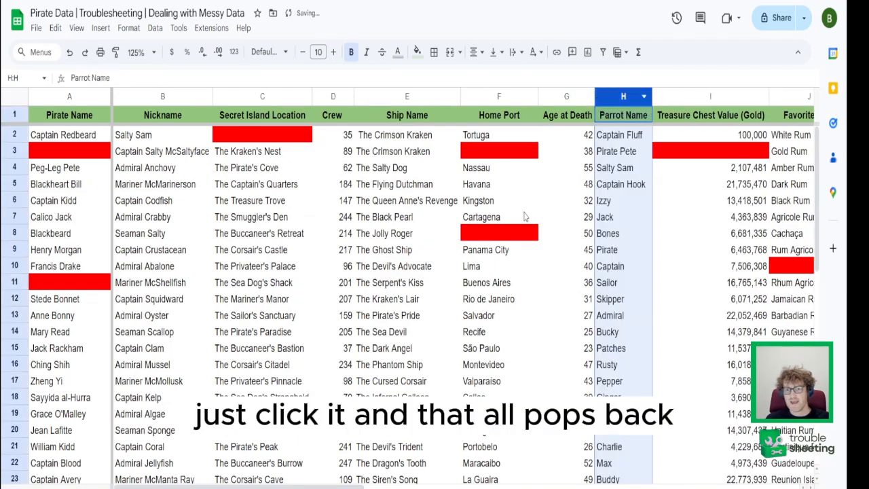
click(566, 200)
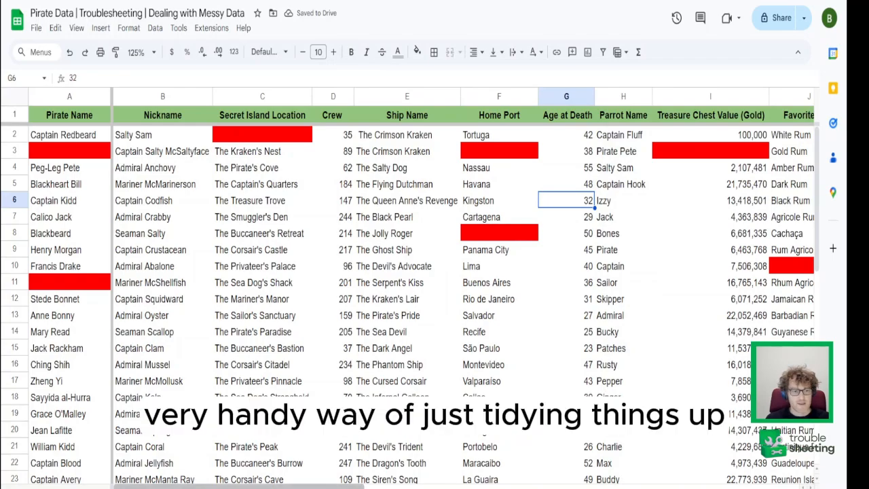
Hide the Sword Length (inches) column between Most Recent Port and Fear Factor (1-10)
scroll(520, 253, right, 10)
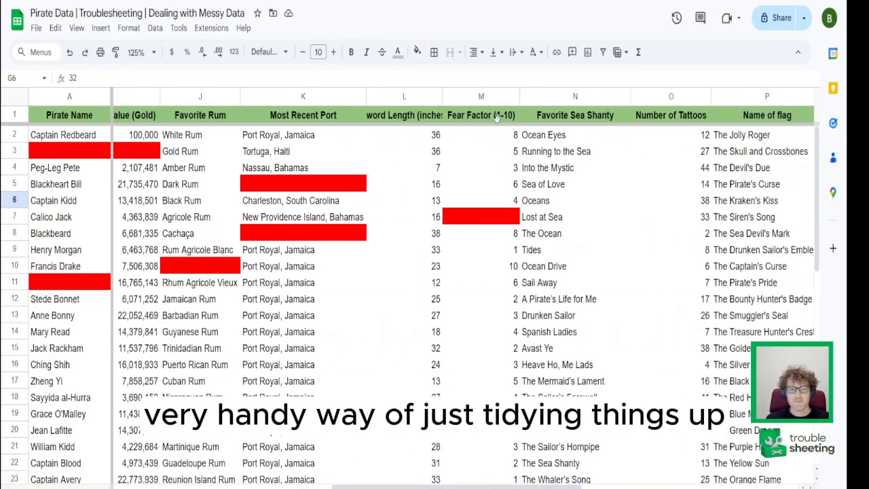
click(421, 96)
right_click(421, 97)
click(476, 262)
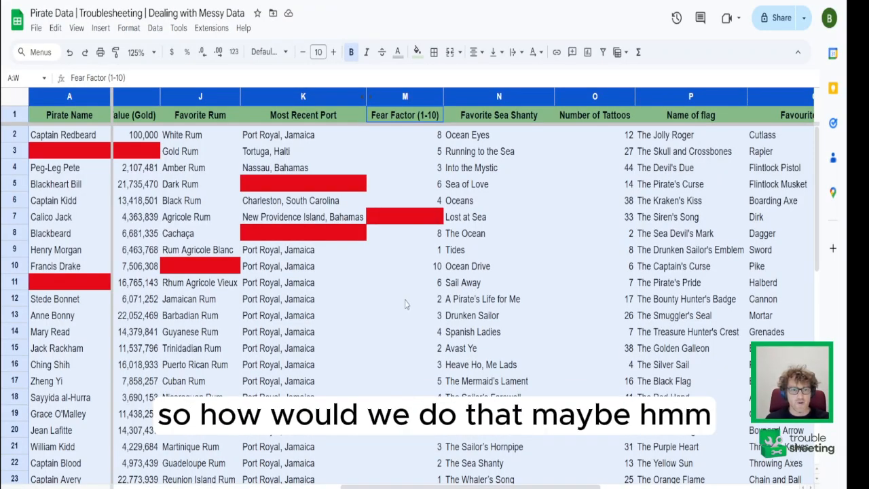
click(333, 205)
Insert a column after Treasure Chest Value (Gold) and head it "New Zealand $ equivalent"
scroll(333, 206, left, 3)
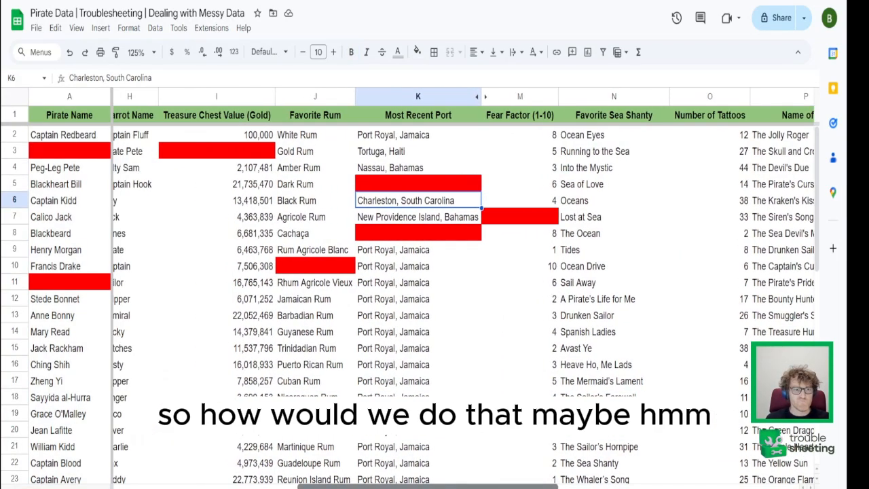
scroll(311, 132, left, 3)
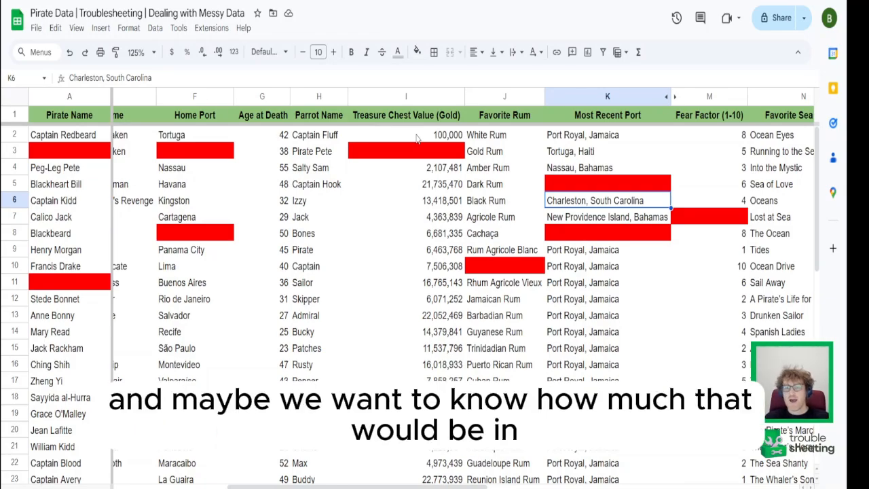
right_click(414, 114)
click(493, 144)
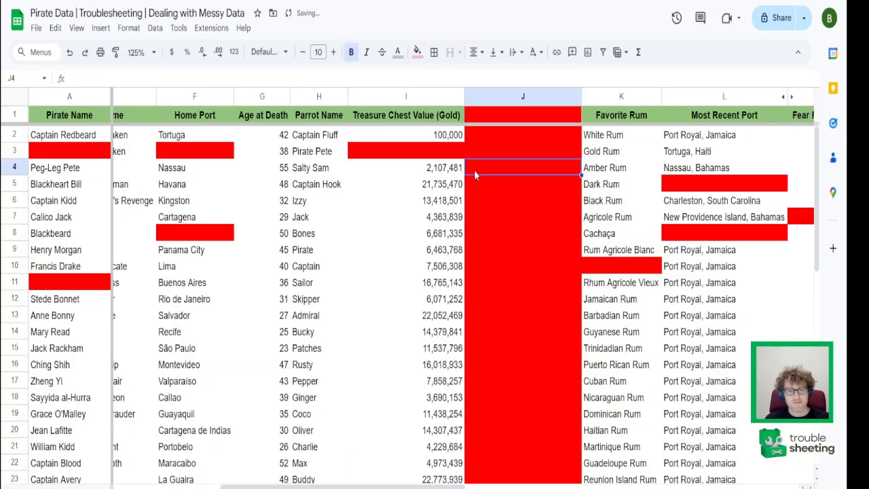
text(New Zea)
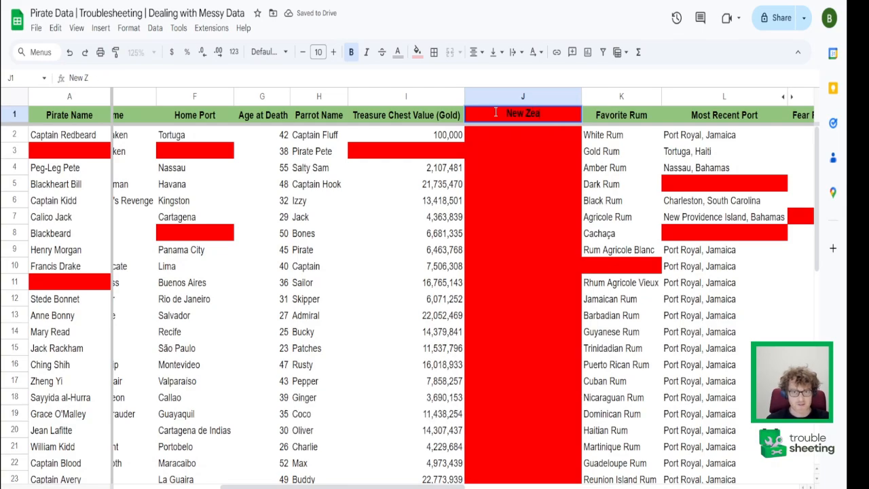
text(land $ equival)
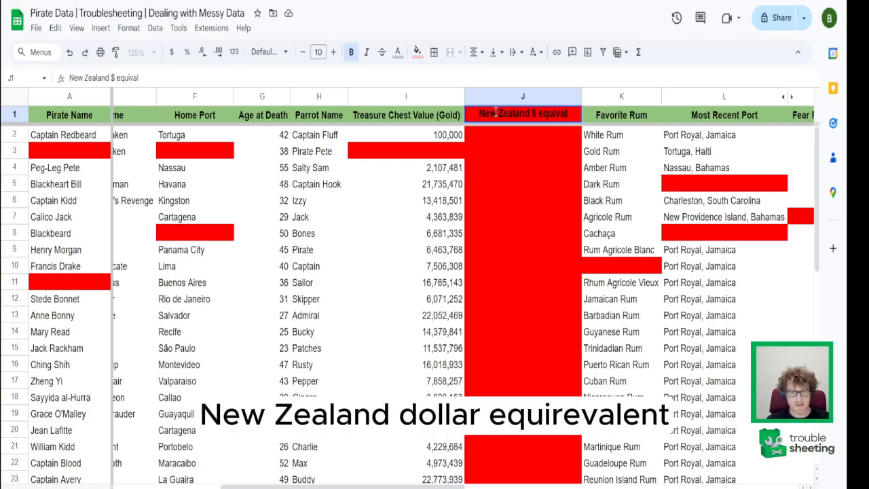
text(ent)
key(Return)
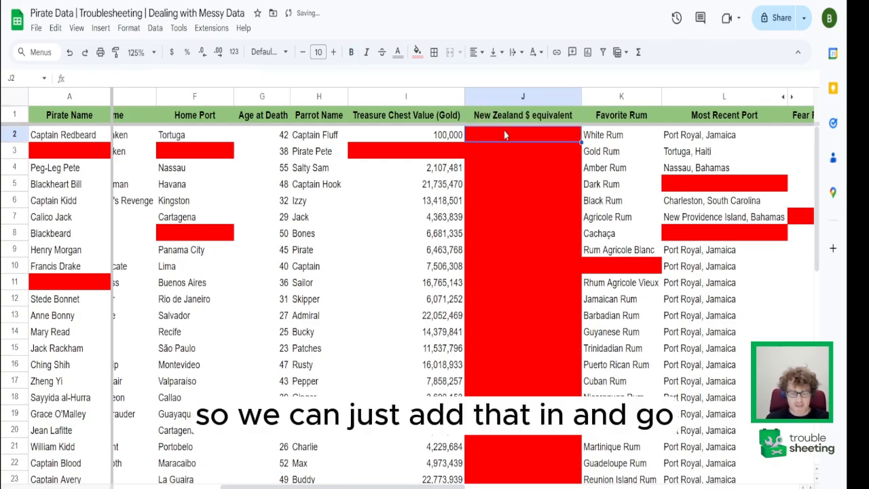
Calculate the New Zealand $ equivalent in J2 with =I2*0234 and autofill the formula down the column
text(=)
click(450, 135)
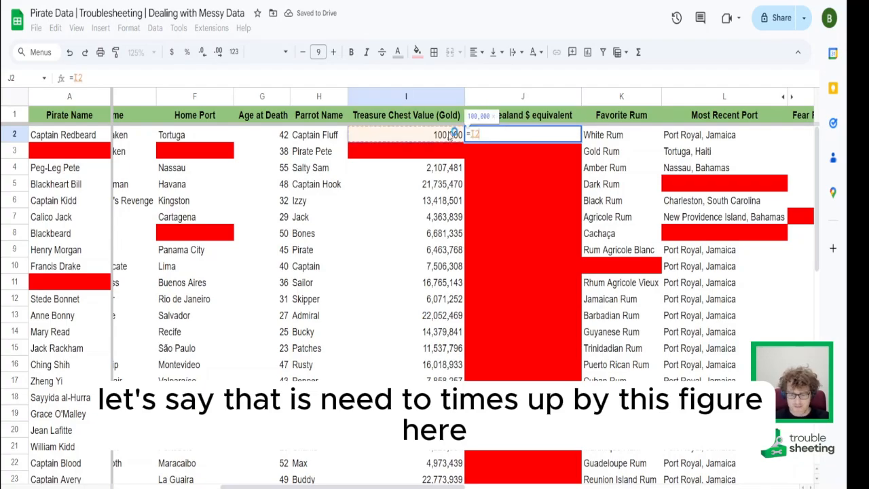
text(*0234)
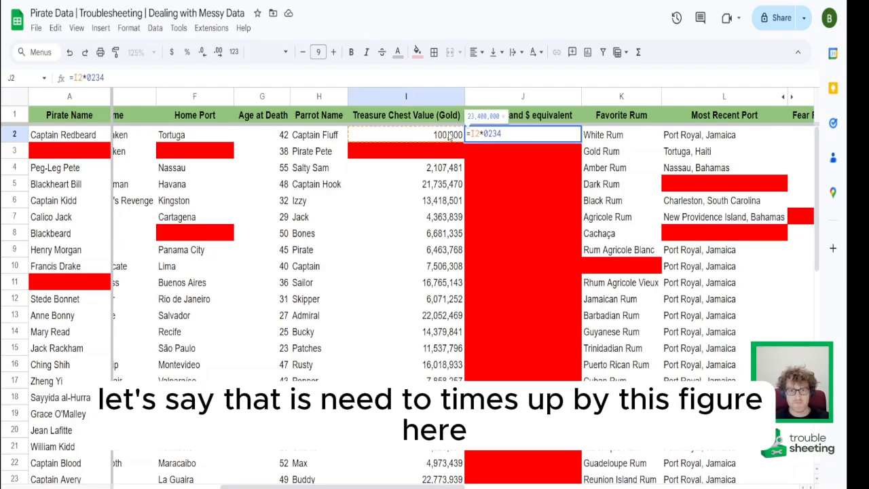
key(Return)
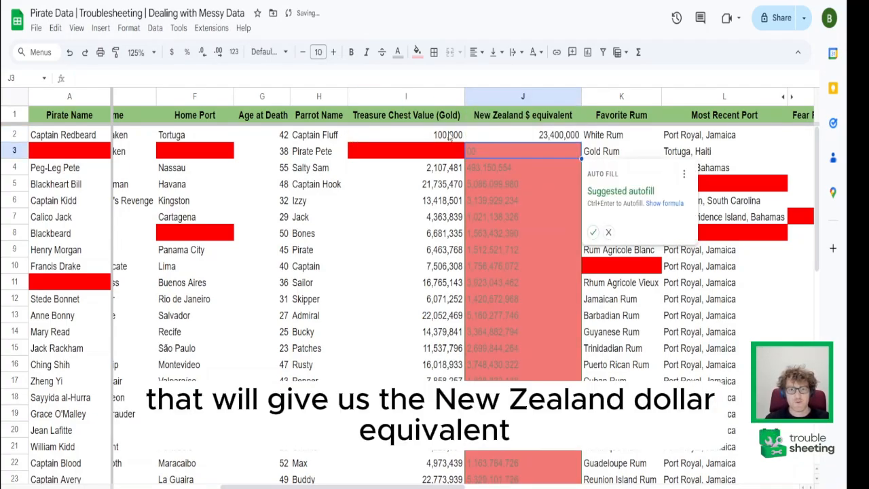
click(593, 231)
click(558, 135)
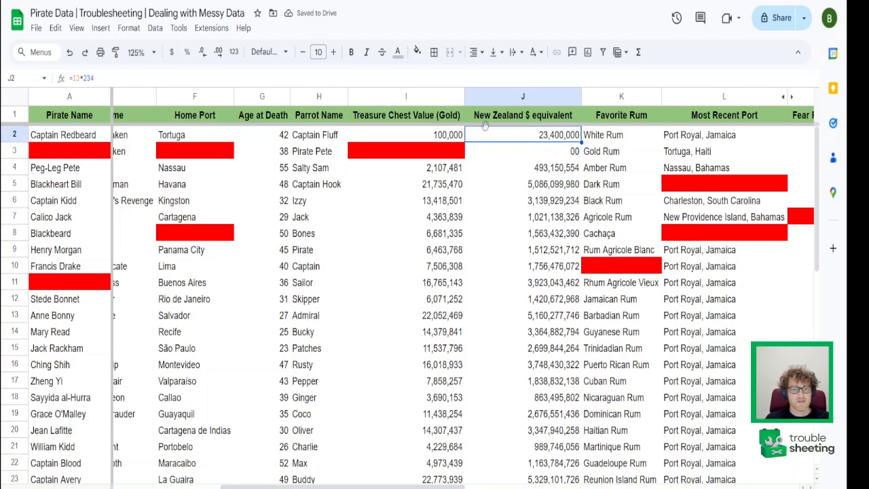
Format the New Zealand $ equivalent column as dollar currency with no decimal places
click(524, 99)
click(172, 52)
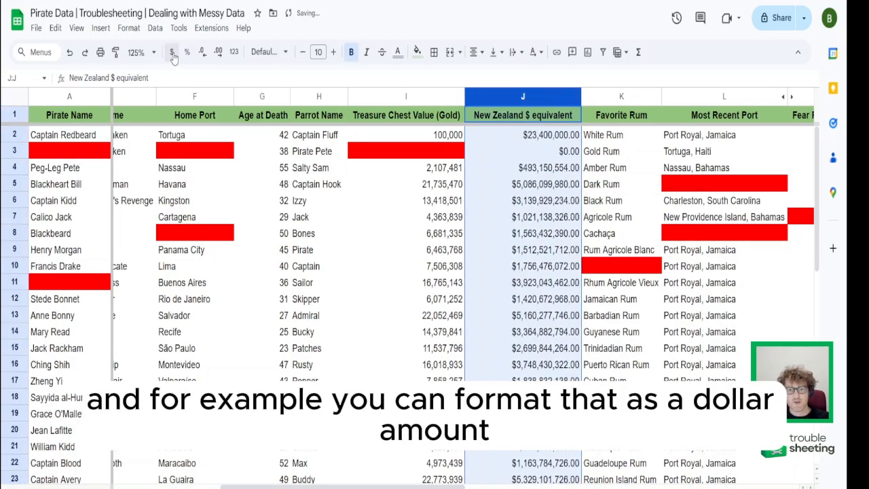
click(202, 51)
click(203, 51)
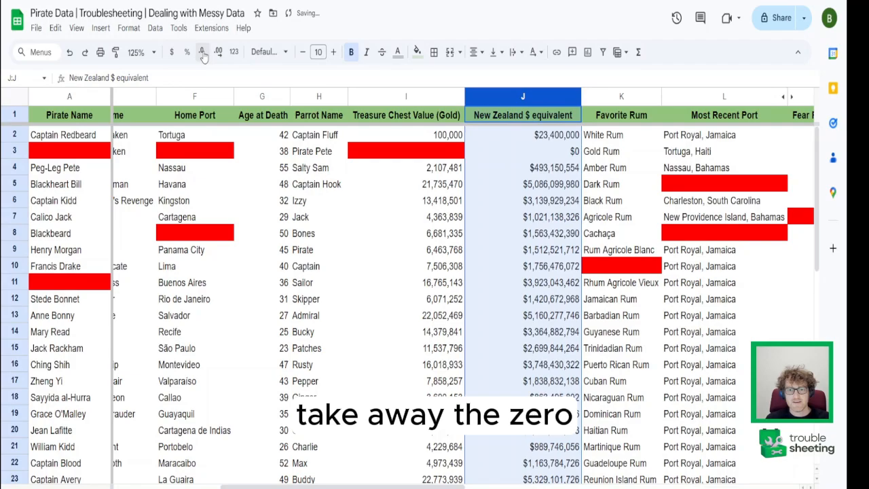
click(547, 314)
click(558, 215)
click(558, 346)
click(558, 250)
click(559, 180)
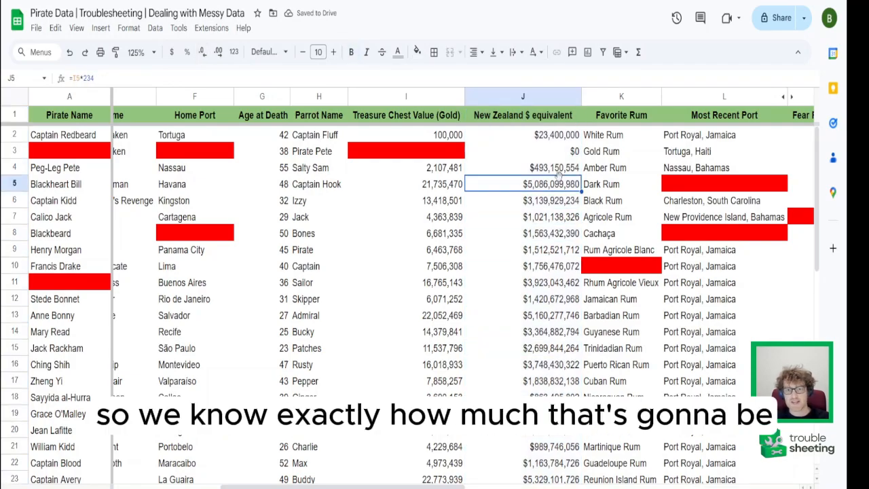
click(547, 134)
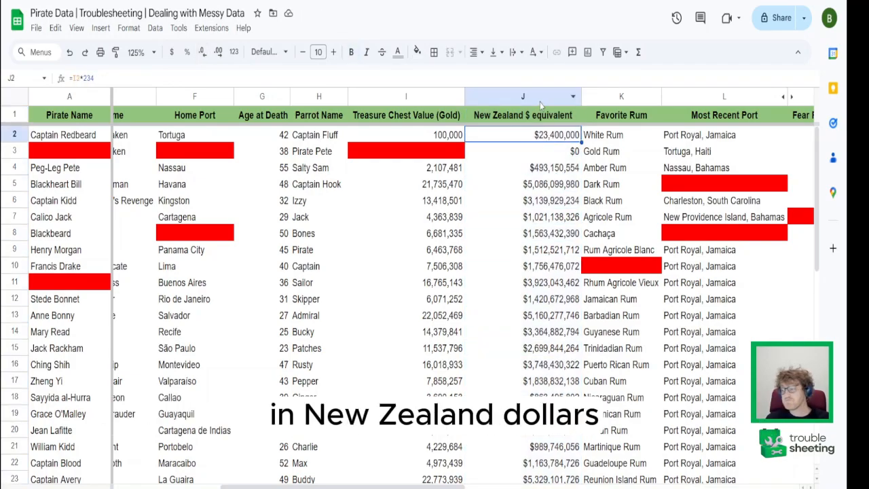
Narrow the New Zealand $ equivalent column slightly and fill it with light yellow
click(538, 99)
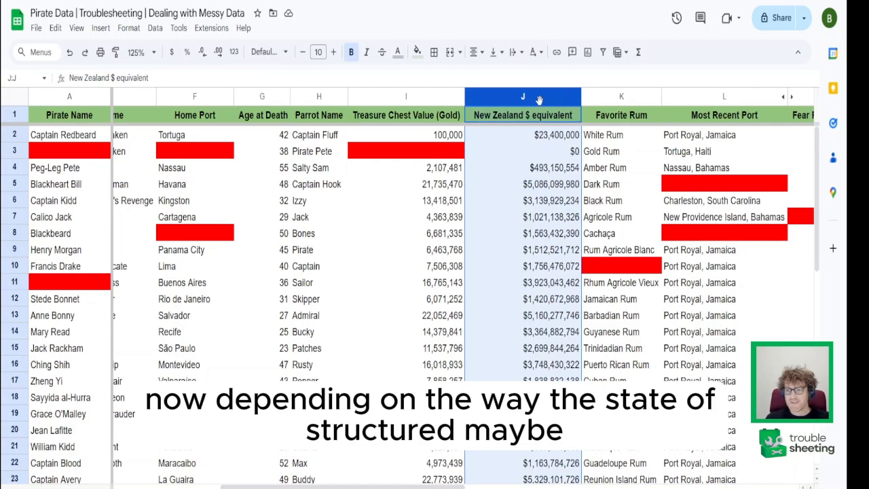
drag(581, 99, 570, 99)
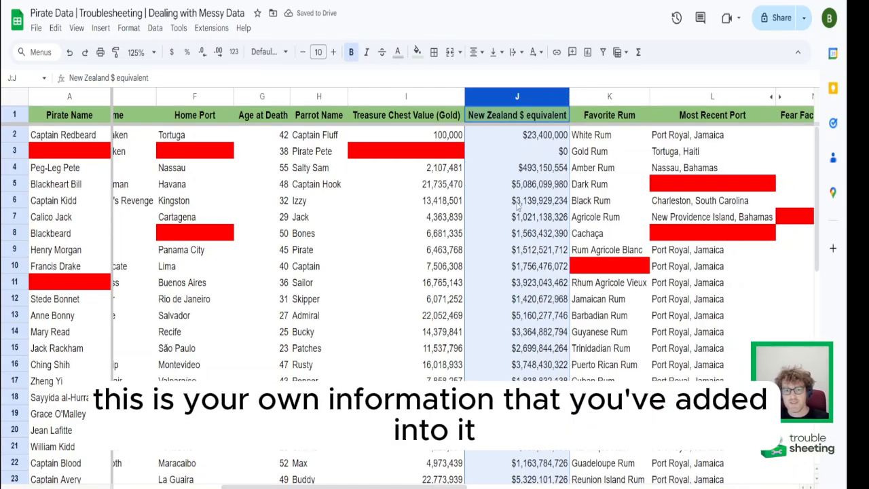
click(417, 51)
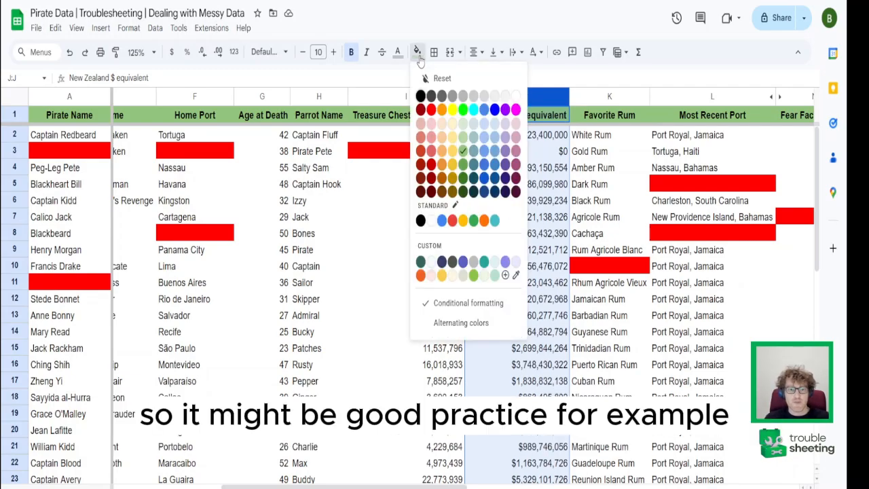
click(459, 134)
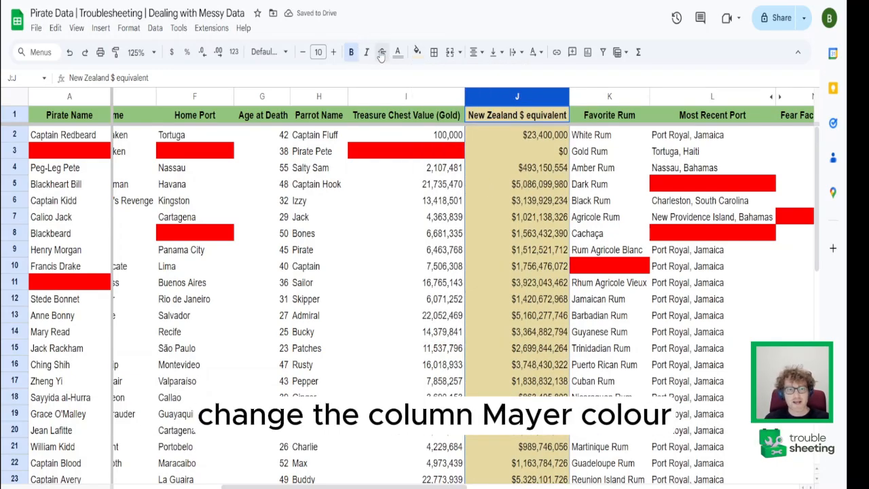
Try a magenta fill on the New Zealand $ equivalent column and undo it
click(416, 52)
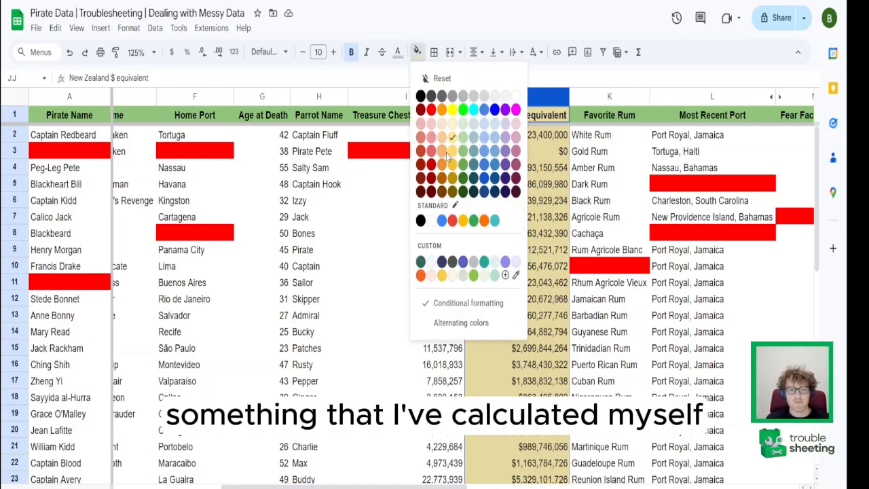
click(515, 109)
key(ctrl+z)
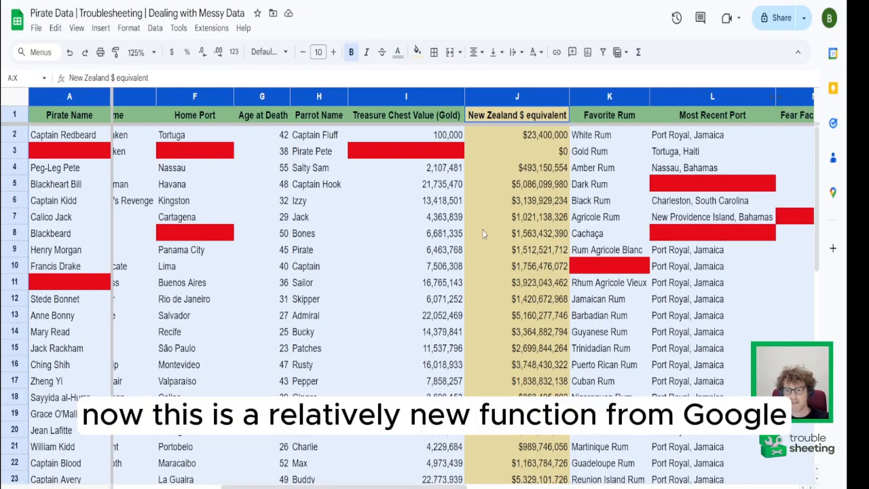
Set the sheet zoom to 100% to show more of the pirate data
scroll(425, 328, down, 6)
scroll(425, 328, up, 6)
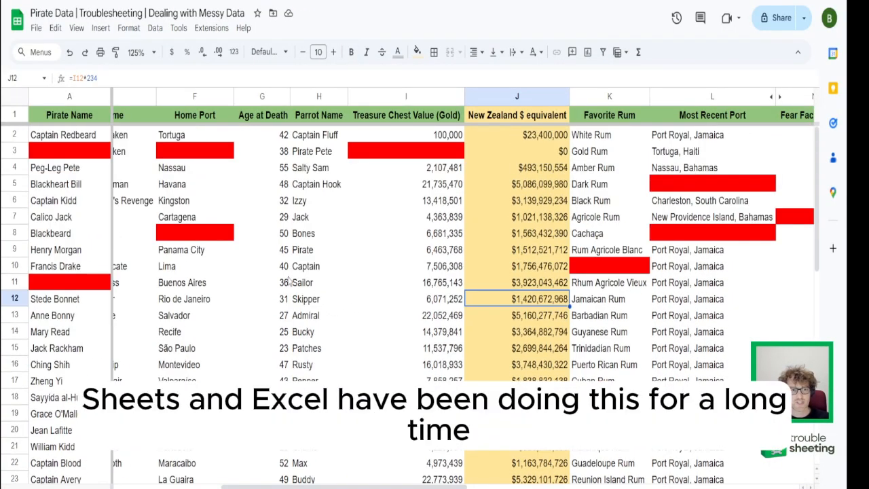
scroll(212, 474, left, 5)
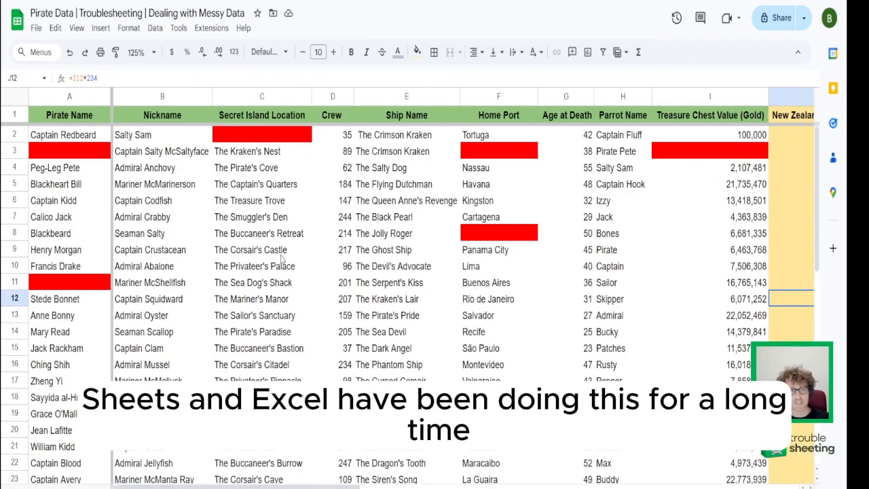
click(182, 253)
click(144, 52)
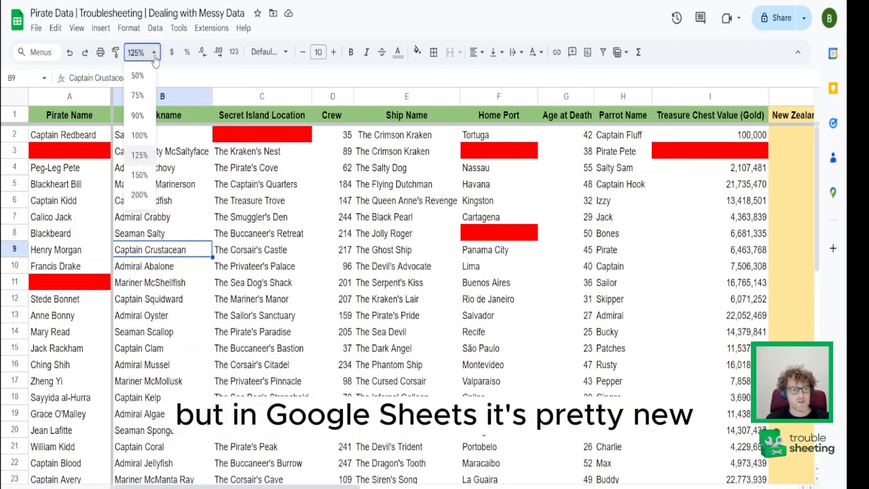
click(140, 96)
scroll(256, 265, down, 7)
scroll(254, 265, up, 8)
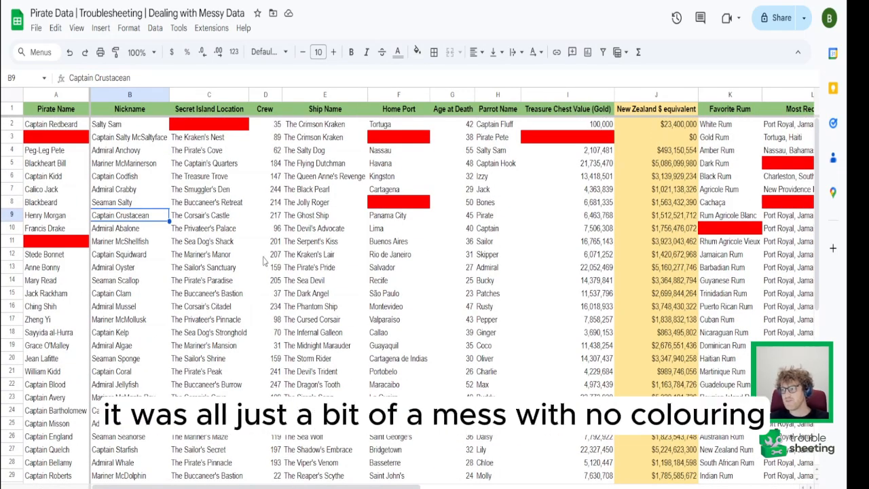
Select all the data in the sheet and convert it to a table
click(243, 232)
key(ctrl+a)
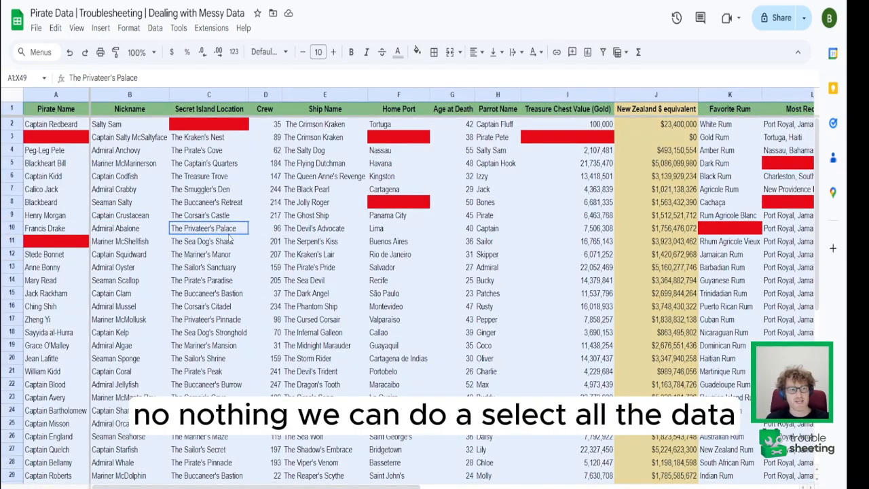
key(ctrl+a)
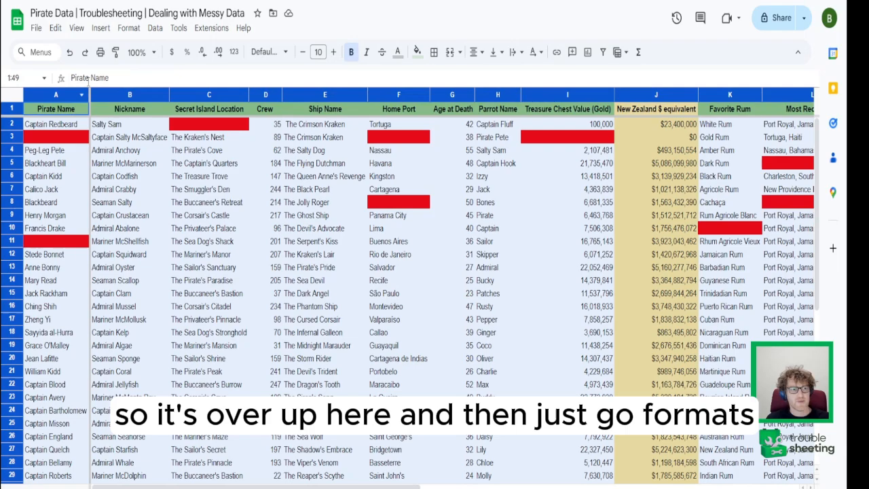
click(129, 27)
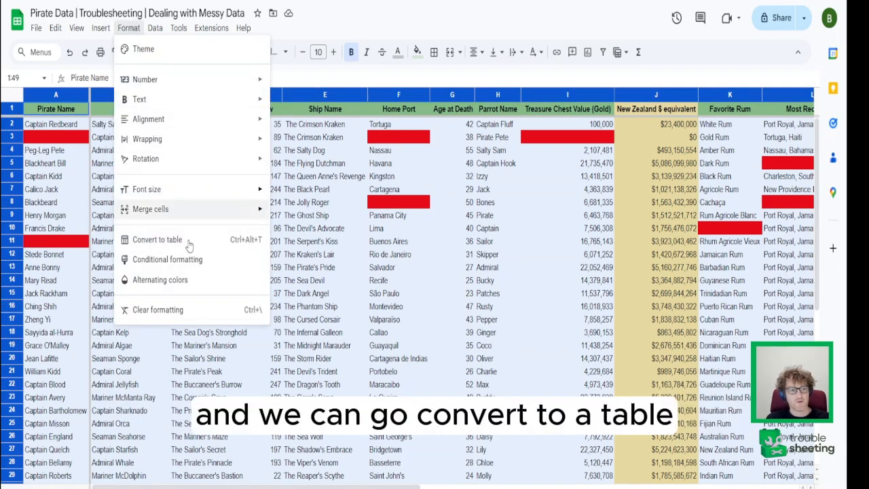
click(240, 248)
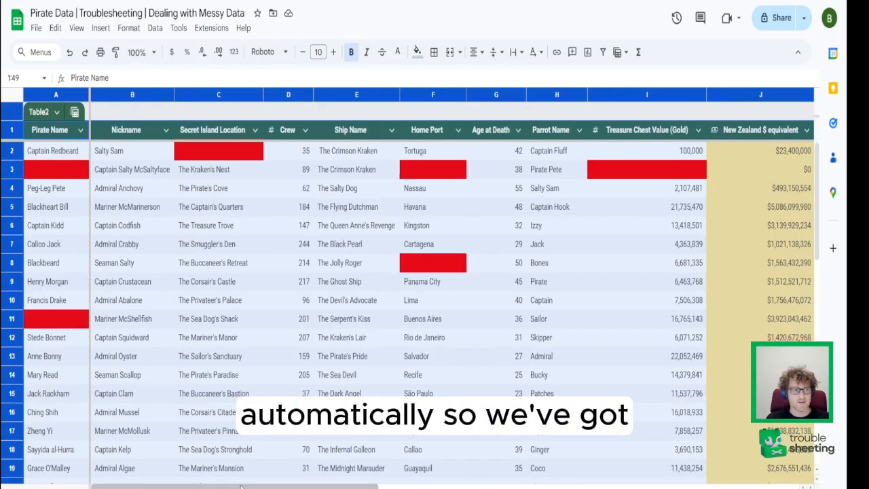
Look over the new table's column headers and the rows beneath them
click(211, 246)
click(75, 152)
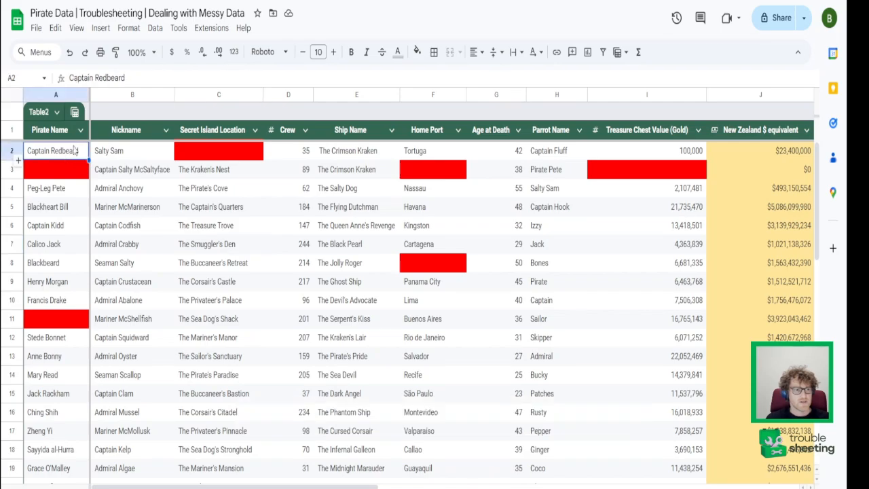
click(116, 135)
click(205, 137)
click(275, 135)
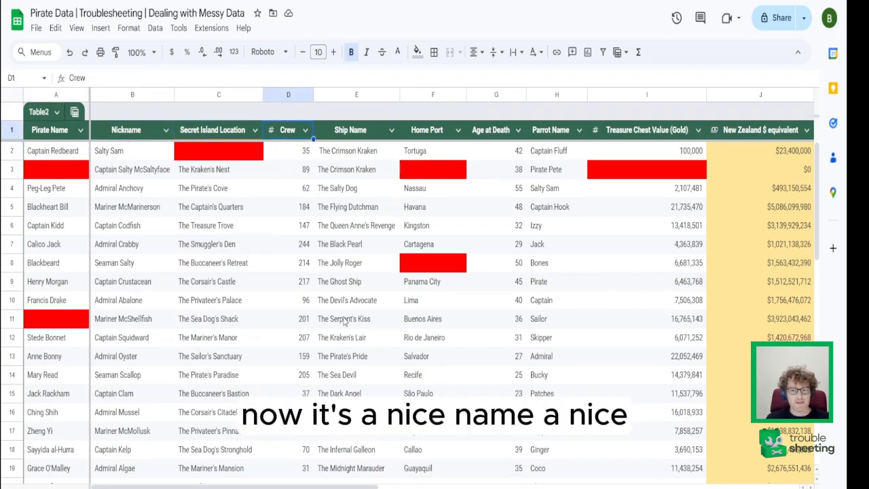
click(116, 245)
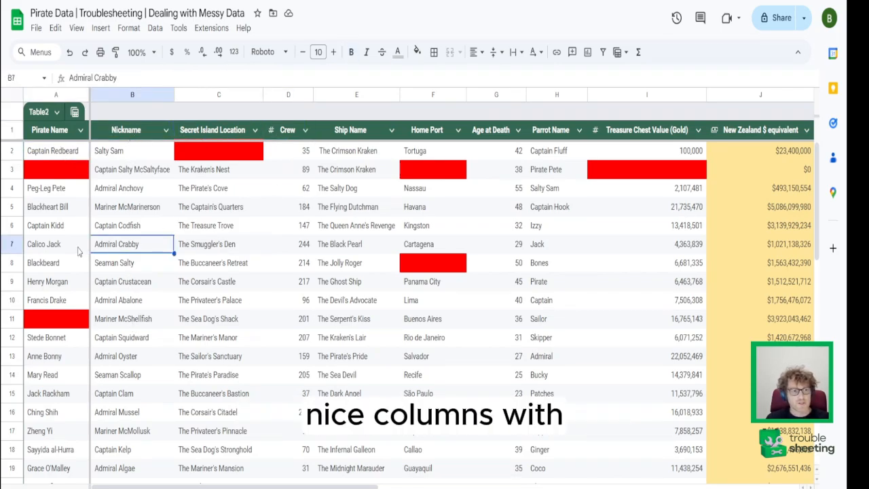
click(129, 266)
Sort the table by the Treasure Chest Value (Gold) column from Z to A
drag(257, 487, 434, 484)
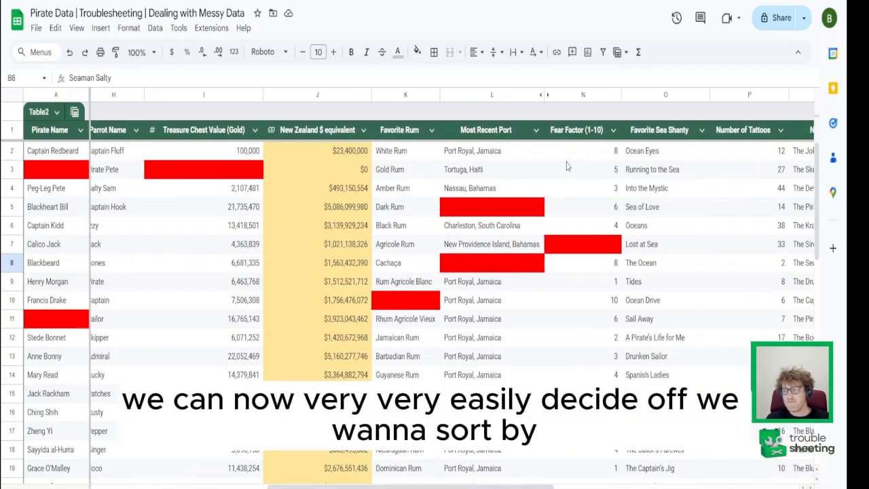
click(432, 130)
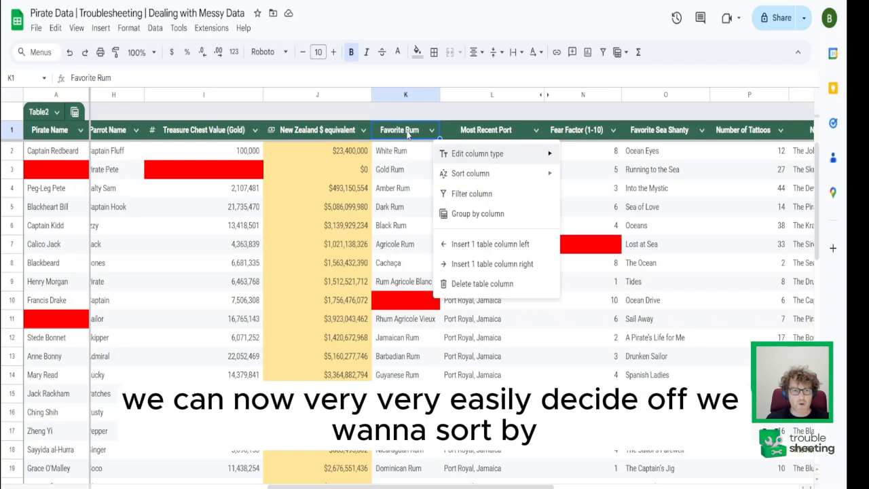
click(396, 170)
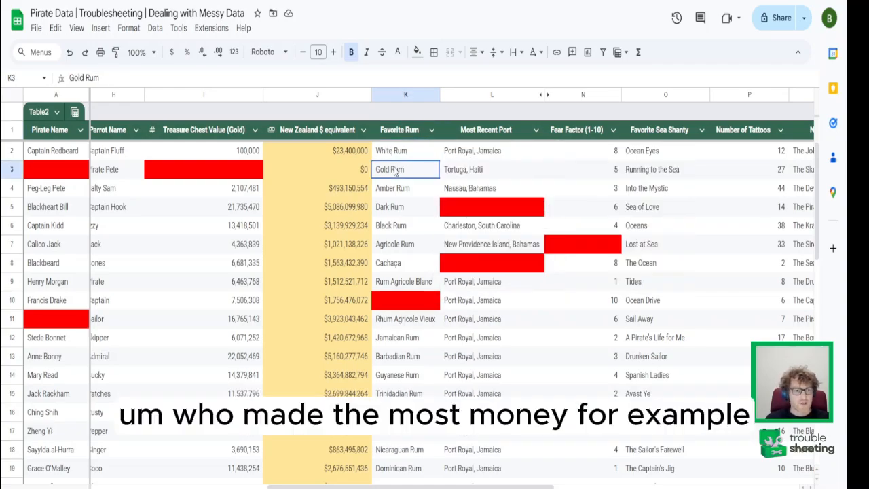
click(255, 130)
mouse_move(303, 174)
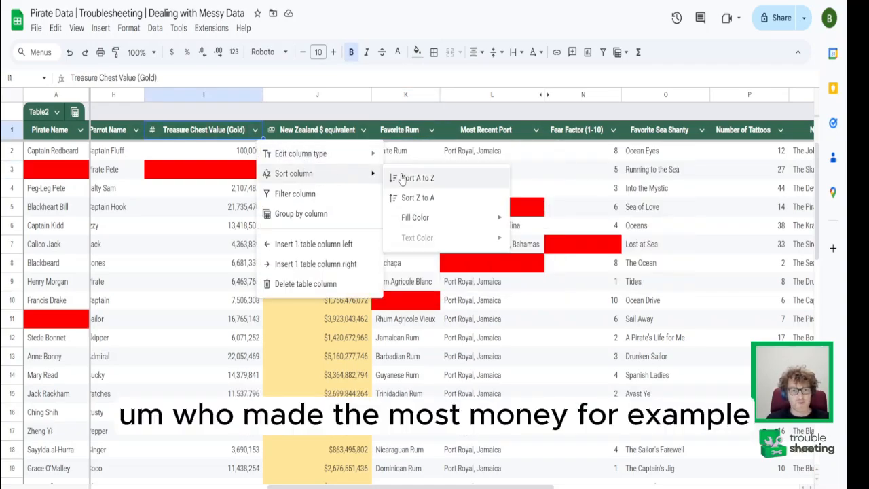
click(414, 198)
click(224, 151)
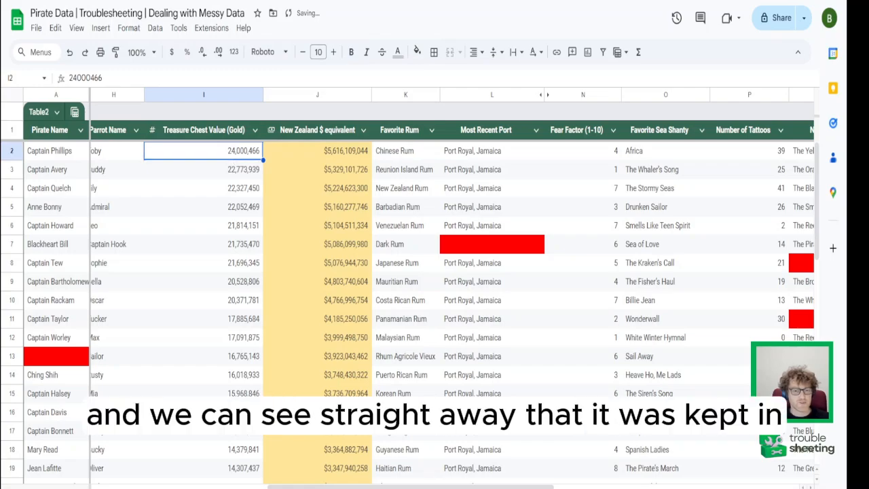
Sort the table by the Crew column from A to Z and look through the reordered rows
drag(397, 486, 217, 482)
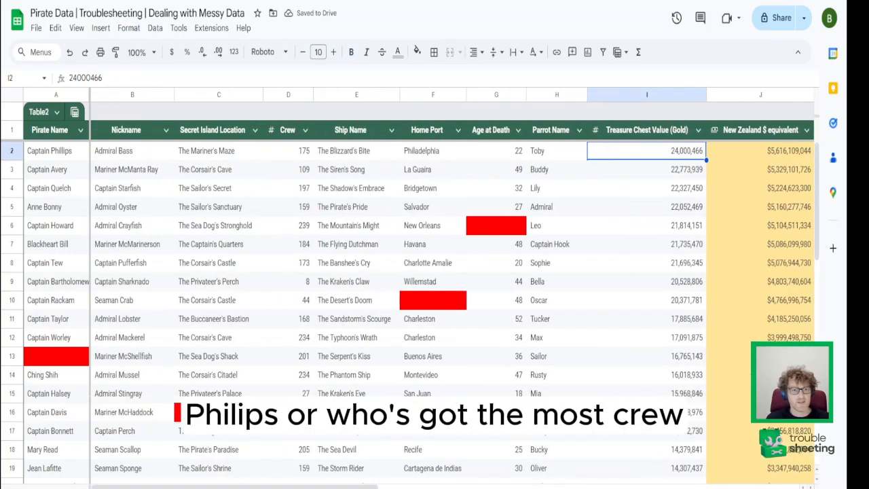
click(305, 130)
mouse_move(364, 174)
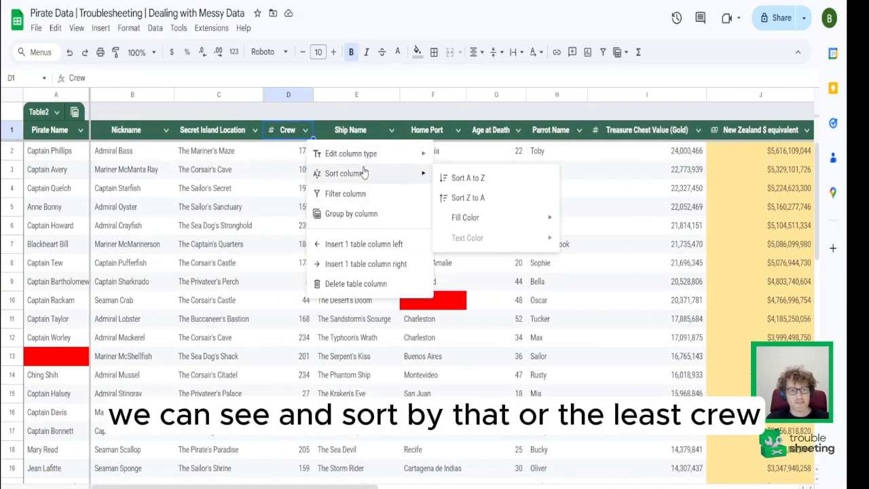
click(463, 177)
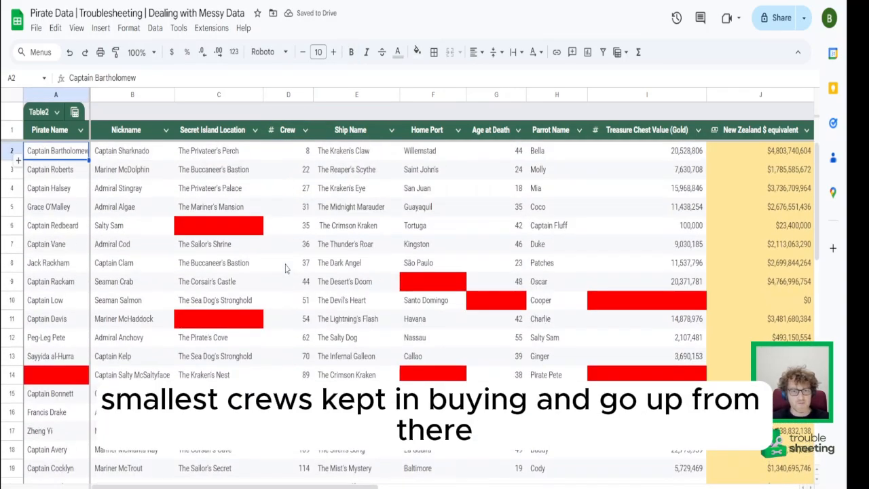
scroll(235, 178, down, 2)
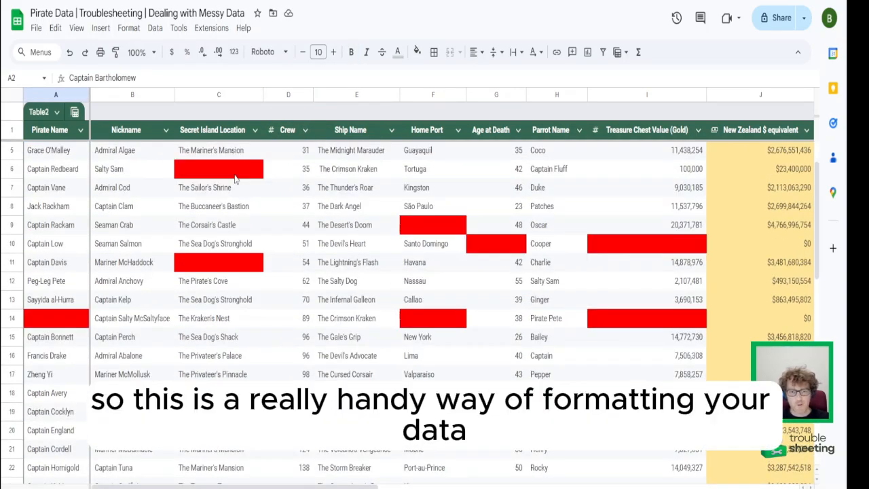
scroll(235, 179, down, 8)
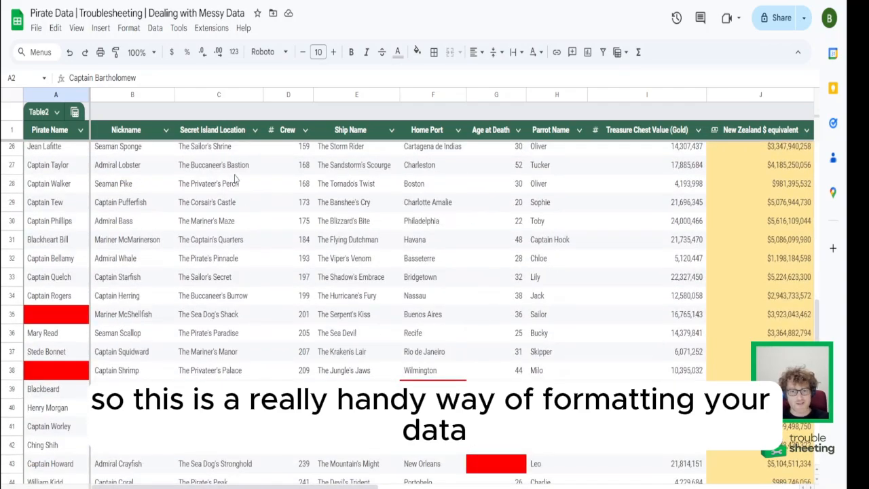
scroll(235, 179, up, 10)
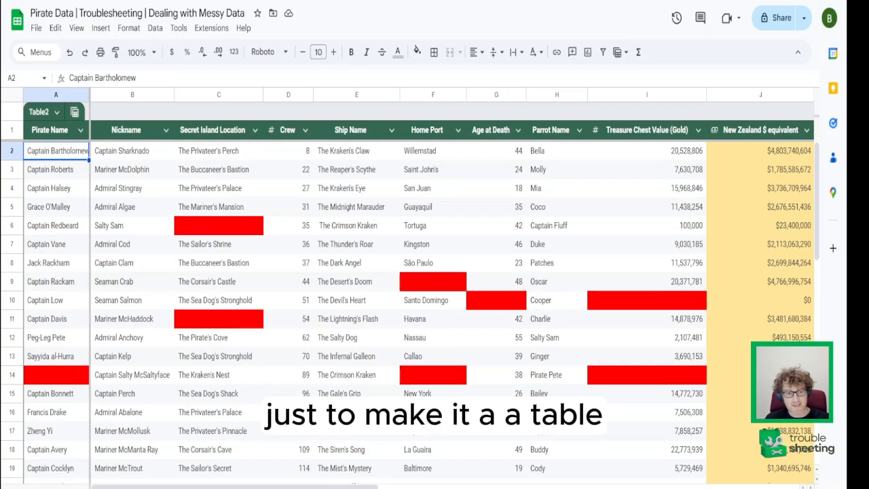
Narrow the Ship Name, Home Port and Age at Death columns, and fit their widths back to their contents
scroll(435, 271, right, 2)
drag(460, 94, 302, 95)
click(277, 95)
shift+click(350, 94)
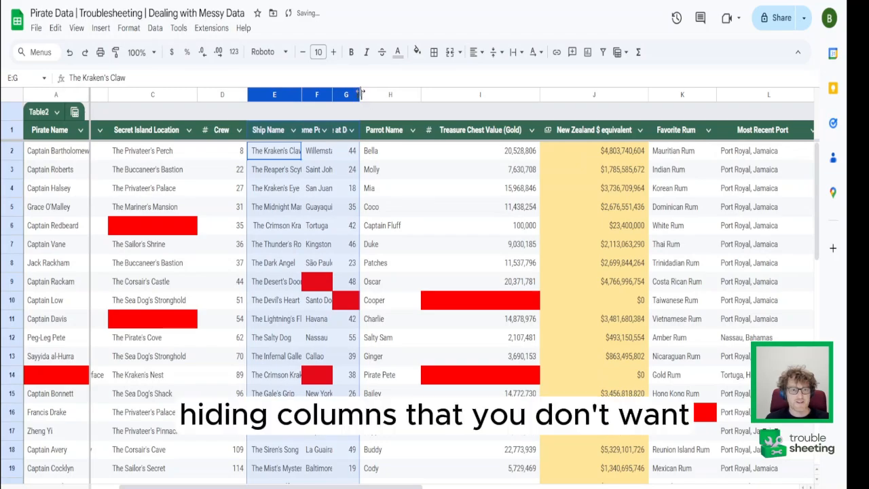
right_click(359, 94)
key(Escape)
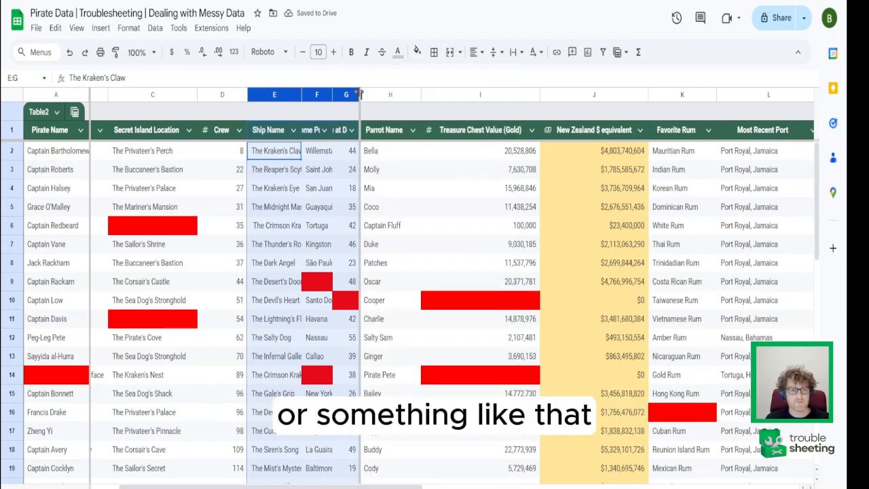
double_click(359, 94)
click(380, 247)
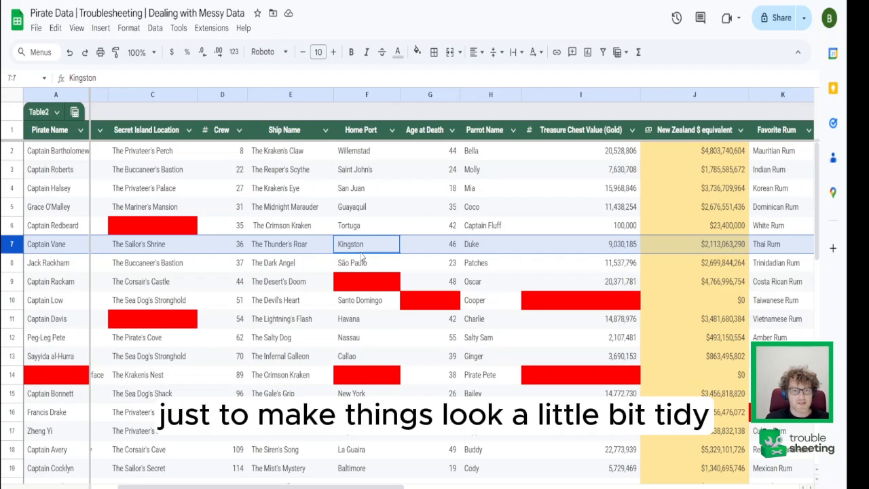
Try centre alignment on the Parrot Name column and set it back to left alignment
click(490, 96)
click(475, 52)
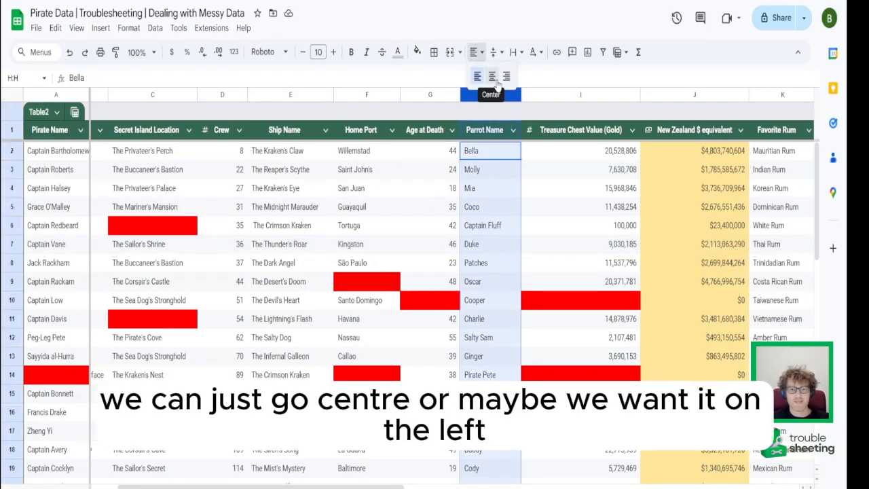
click(496, 78)
click(477, 52)
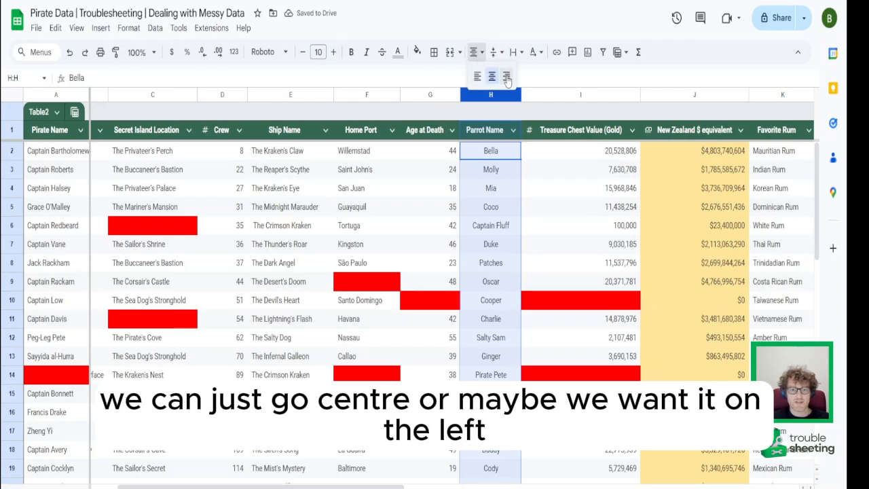
click(478, 76)
Widen the Pirate Name column and centre its contents
click(131, 178)
scroll(89, 89, left, 2)
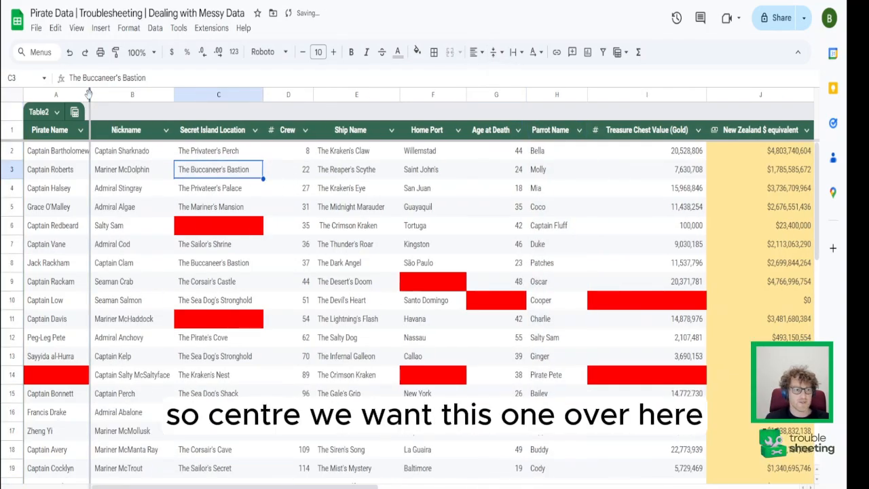
drag(89, 95, 128, 95)
click(84, 93)
click(491, 77)
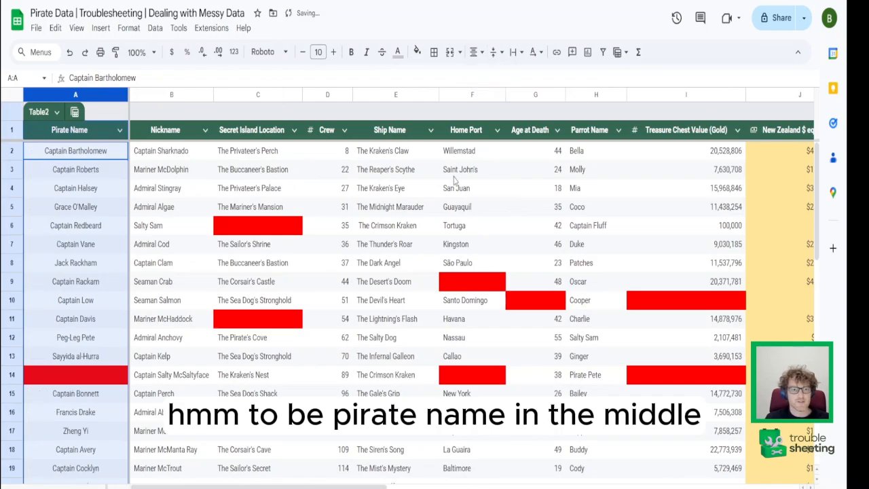
Narrow the Secret Island Location column until its header and longer entries are cut off
click(254, 134)
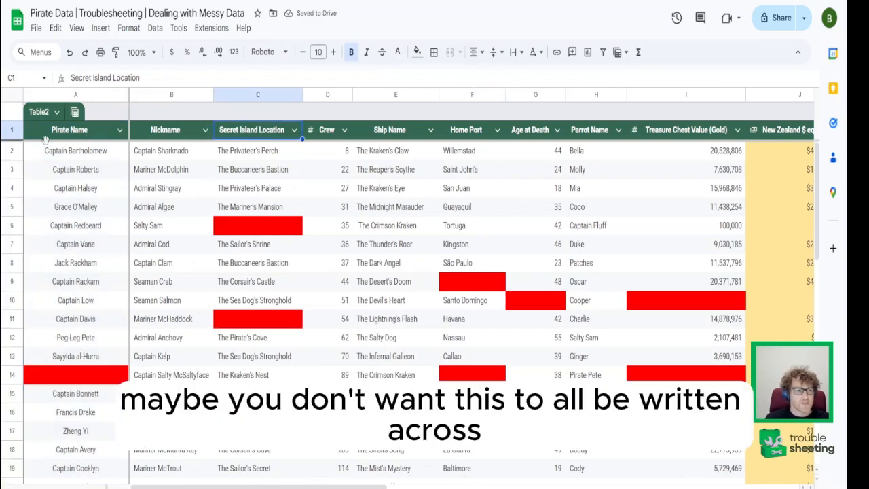
click(276, 95)
drag(303, 95, 288, 95)
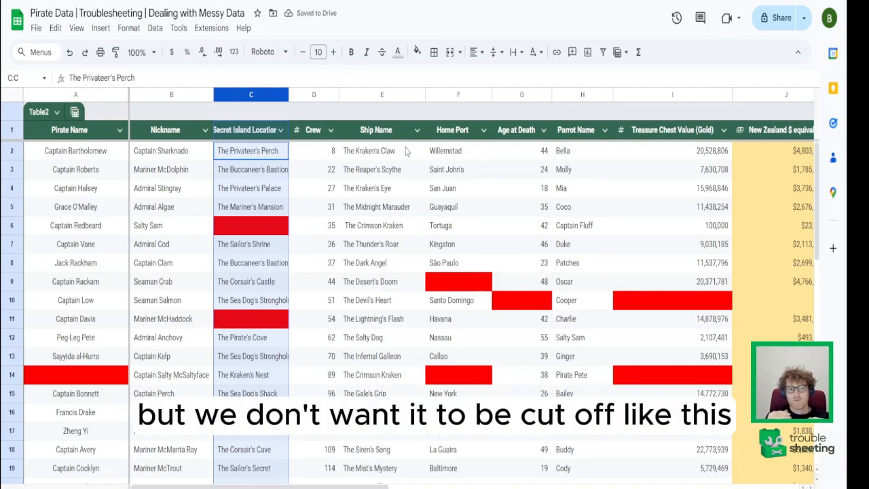
drag(289, 95, 279, 95)
click(303, 226)
Set the header row's text wrapping to overflow, and switch it to wrap
click(11, 130)
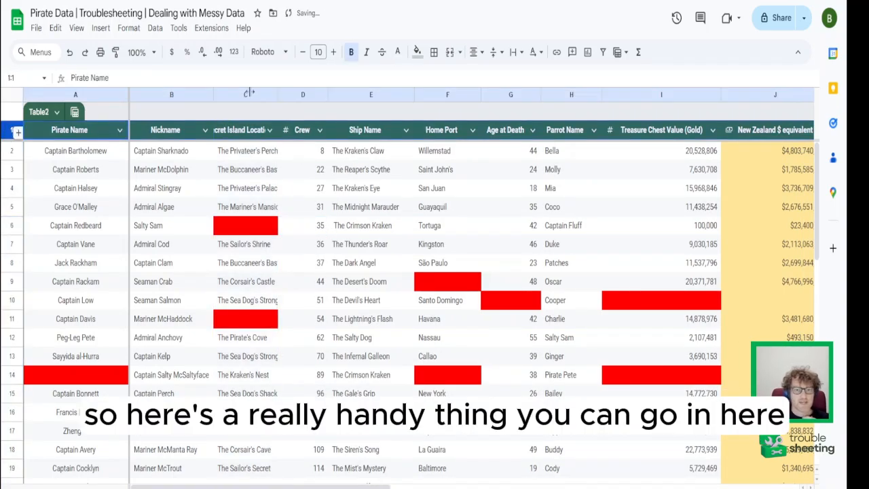
click(516, 52)
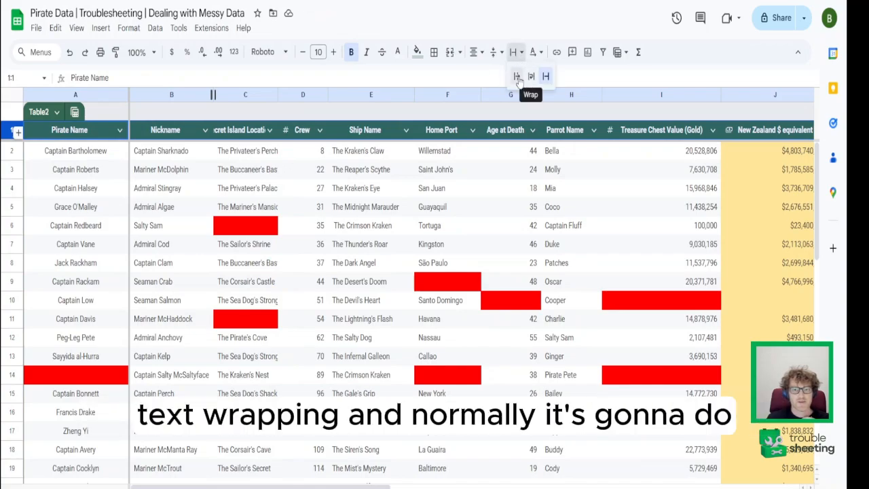
click(516, 76)
click(516, 52)
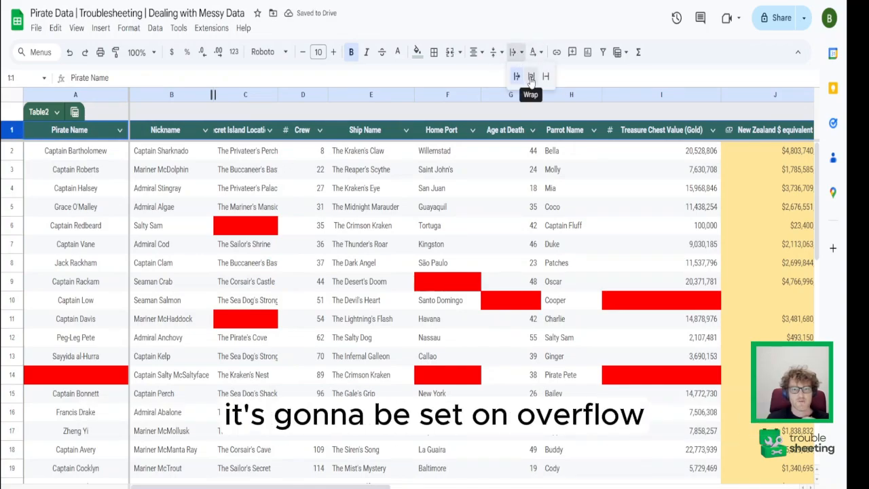
click(529, 76)
click(242, 137)
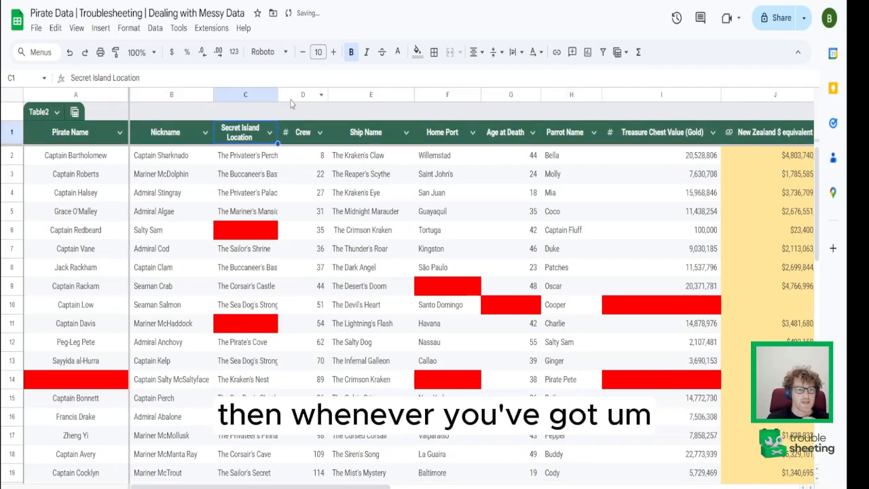
click(261, 178)
click(243, 134)
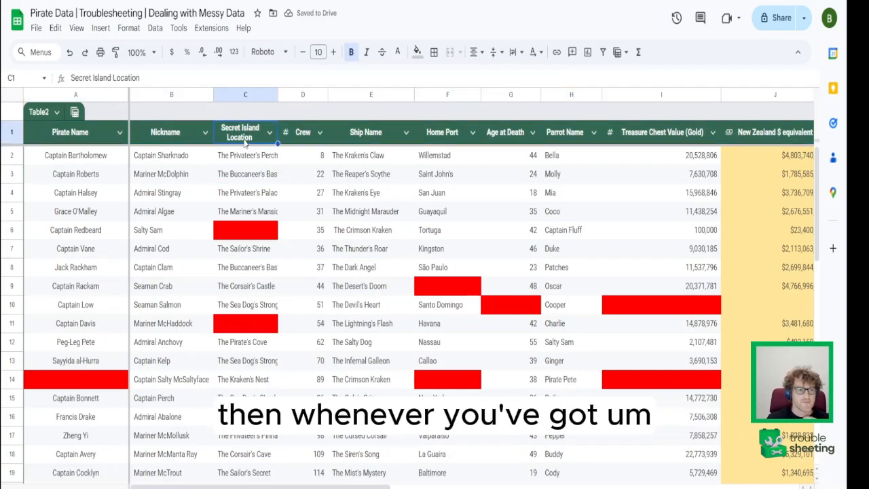
Wrap the text in the whole Secret Island Location column
click(256, 93)
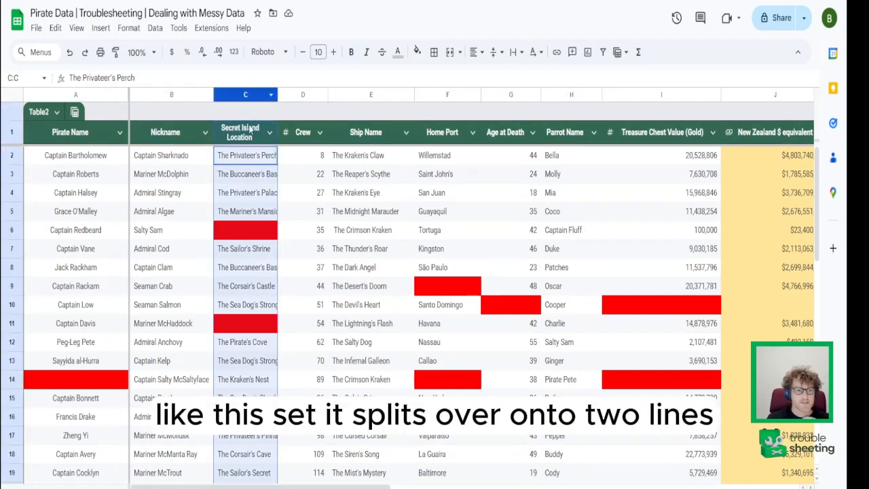
click(514, 52)
click(532, 76)
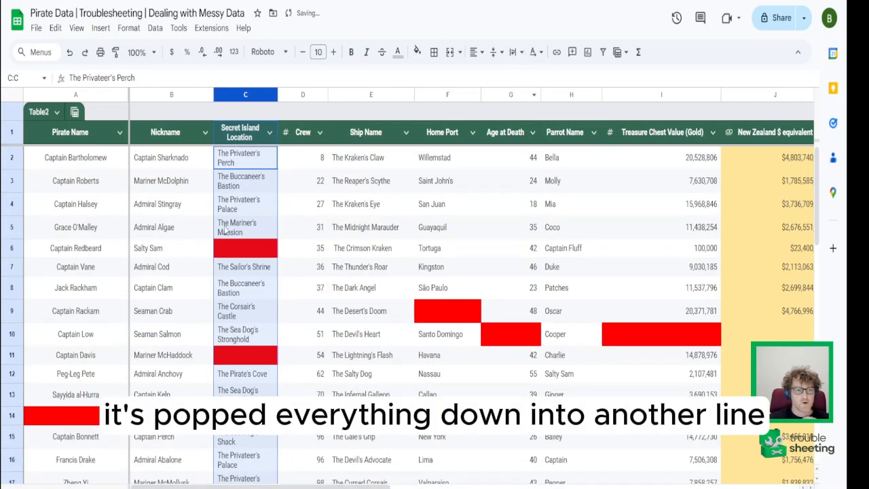
click(245, 267)
Select the entire table and set its text wrapping to wrap
click(88, 181)
key(ctrl+a)
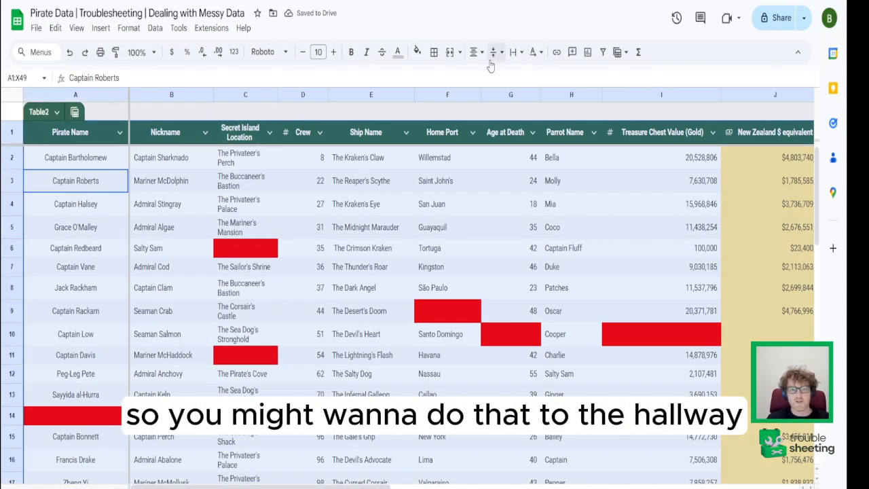
click(512, 52)
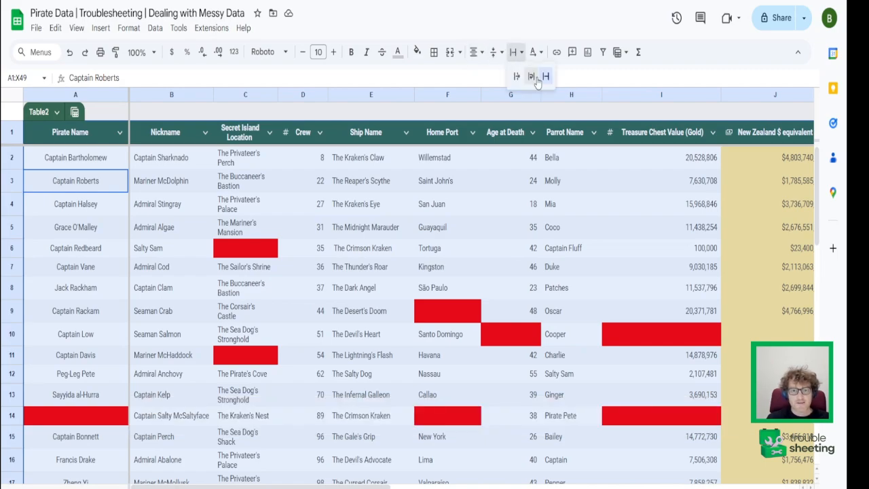
click(532, 76)
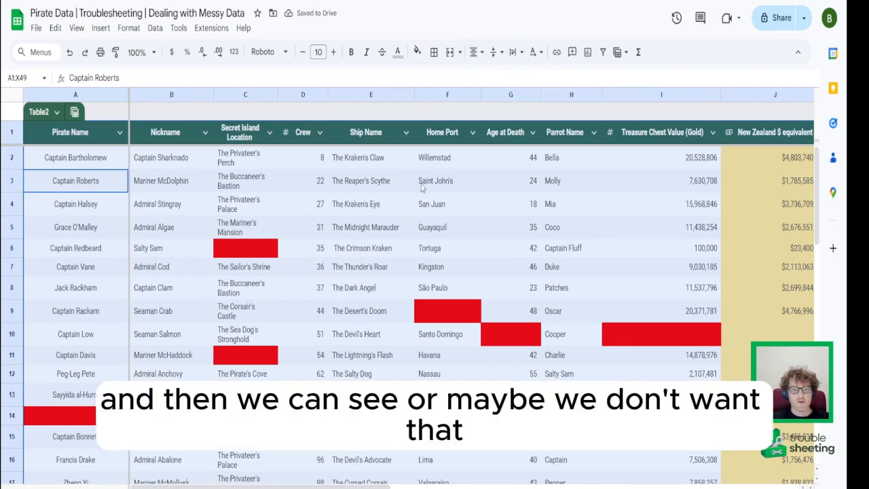
Set the text wrapping of the whole sheet to overflow and right-align all its cells
key(ctrl+a)
click(512, 52)
click(518, 77)
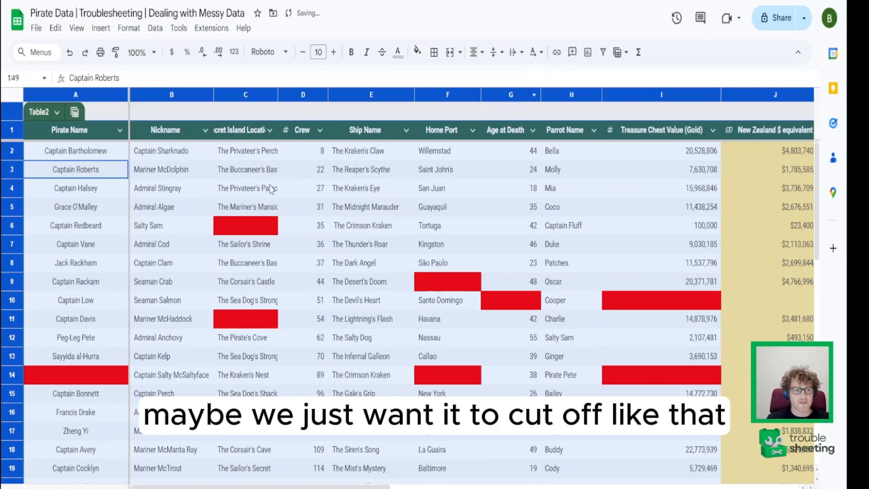
scroll(155, 271, down, 5)
scroll(155, 272, up, 5)
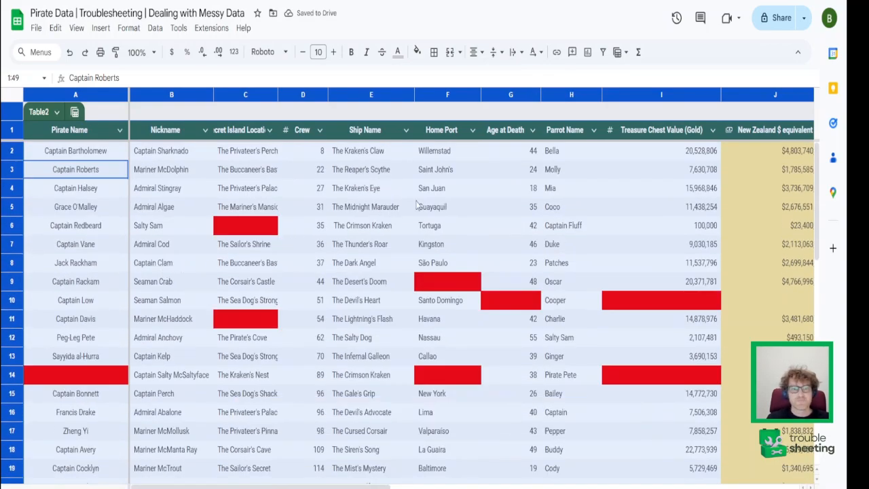
click(476, 53)
click(507, 77)
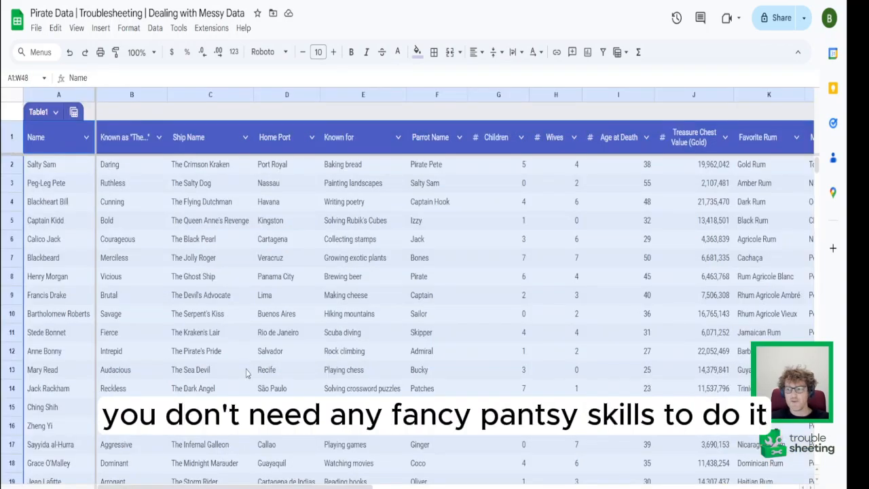
scroll(313, 331, down, 6)
scroll(326, 380, up, 7)
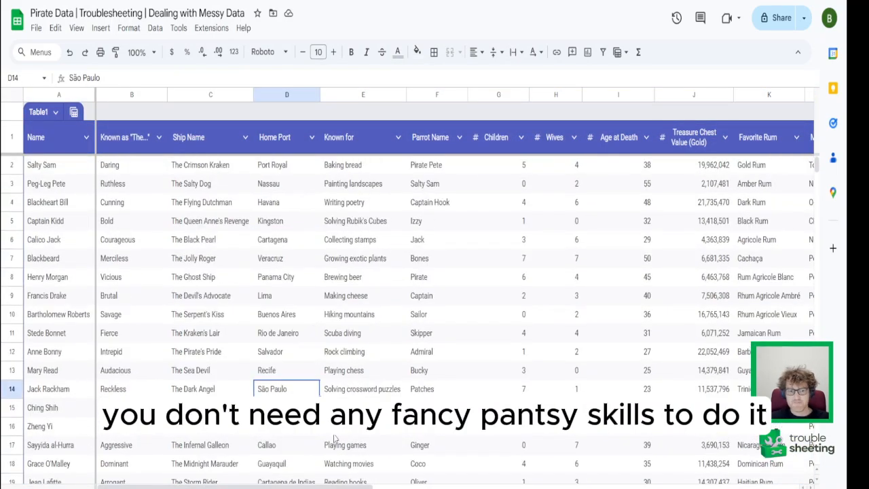
mouse_move(319, 487)
mouse_down()
mouse_move(734, 487)
mouse_move(185, 486)
mouse_up()
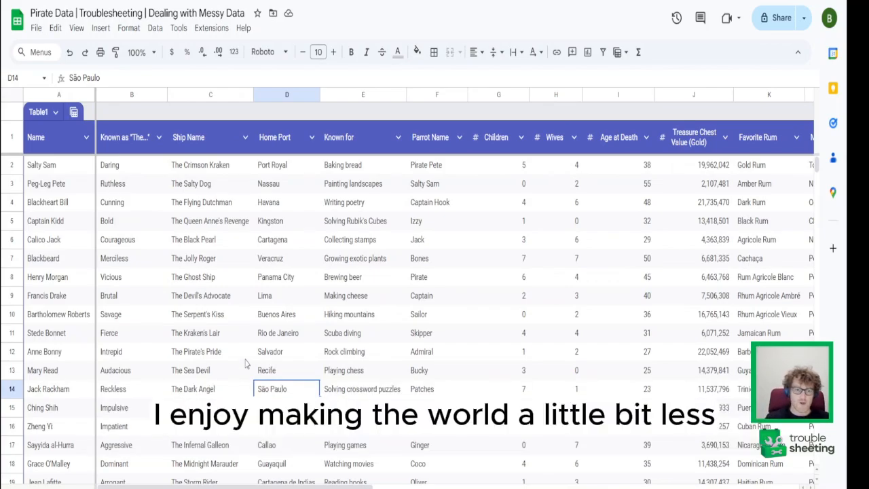
click(359, 265)
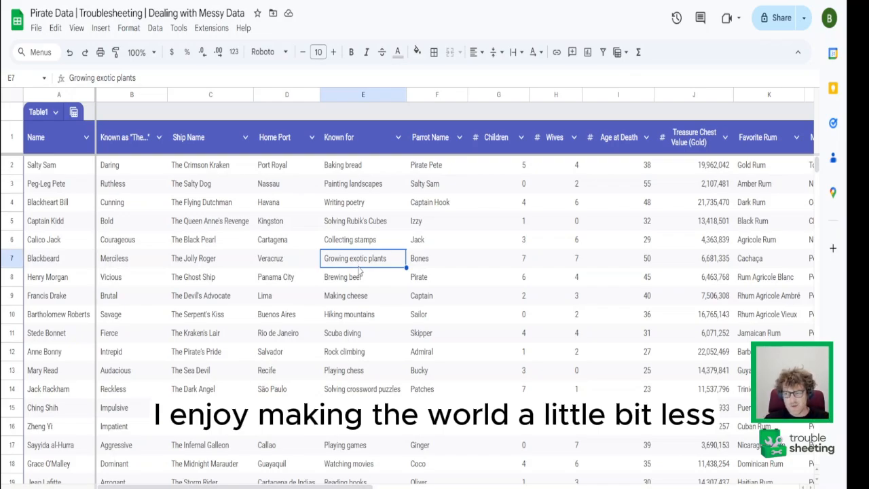